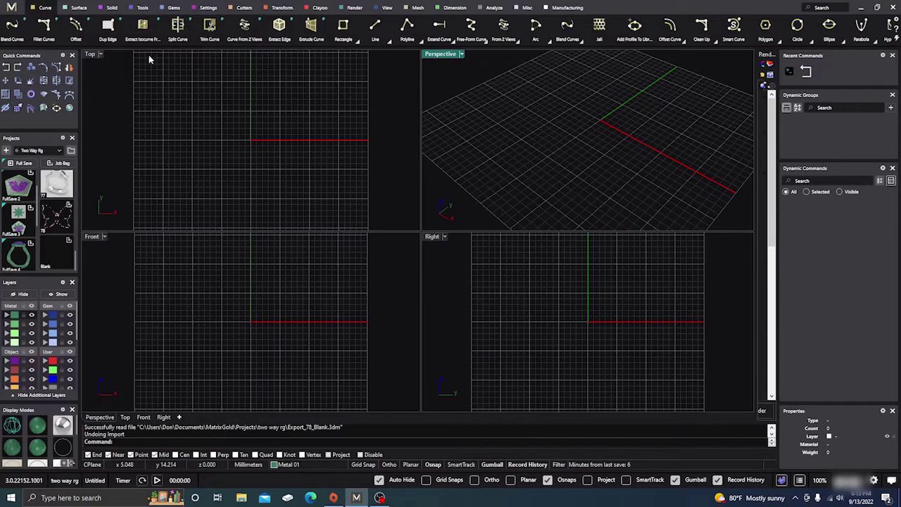
Step: Start the Raster To Vector tool and load the 001butterfly image from the Documents folder
left_click(141, 8)
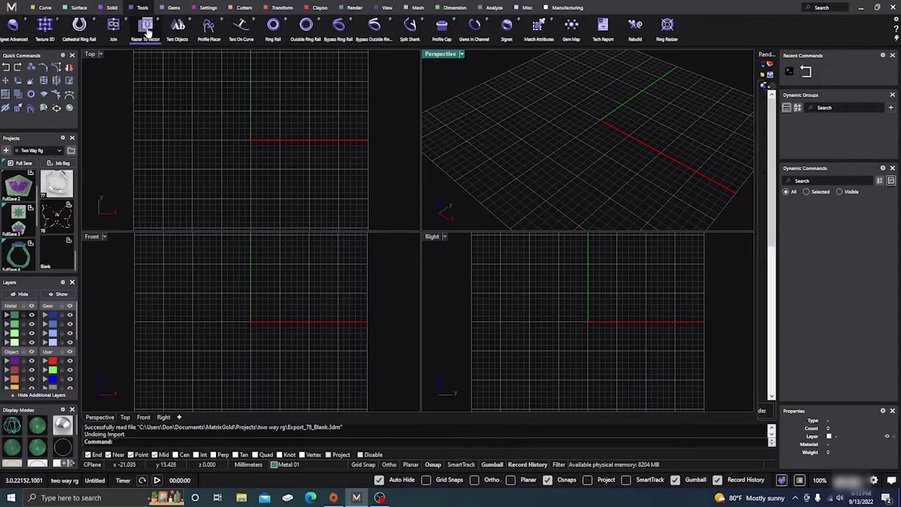
left_click(79, 8)
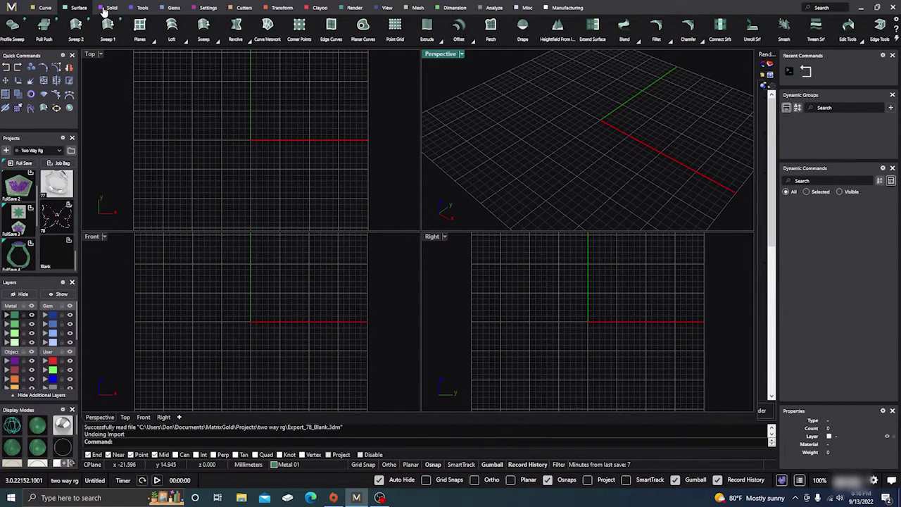
left_click(142, 8)
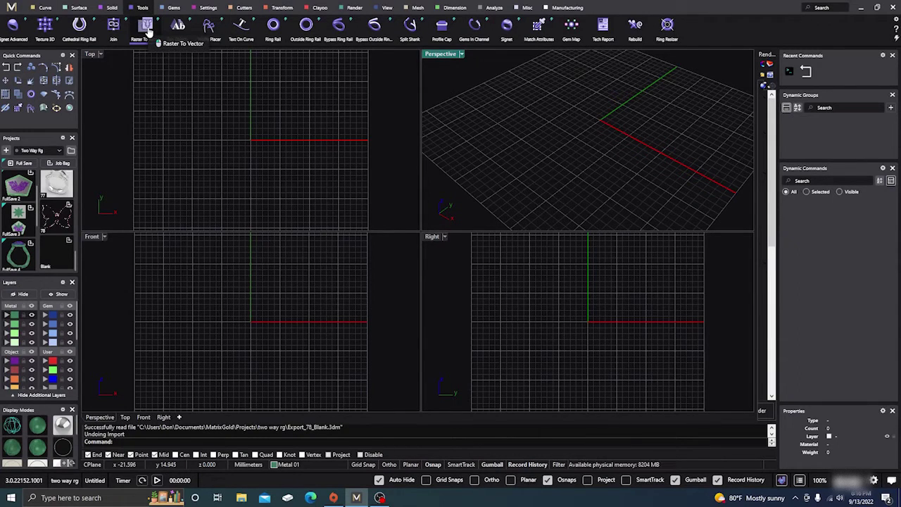
left_click(147, 28)
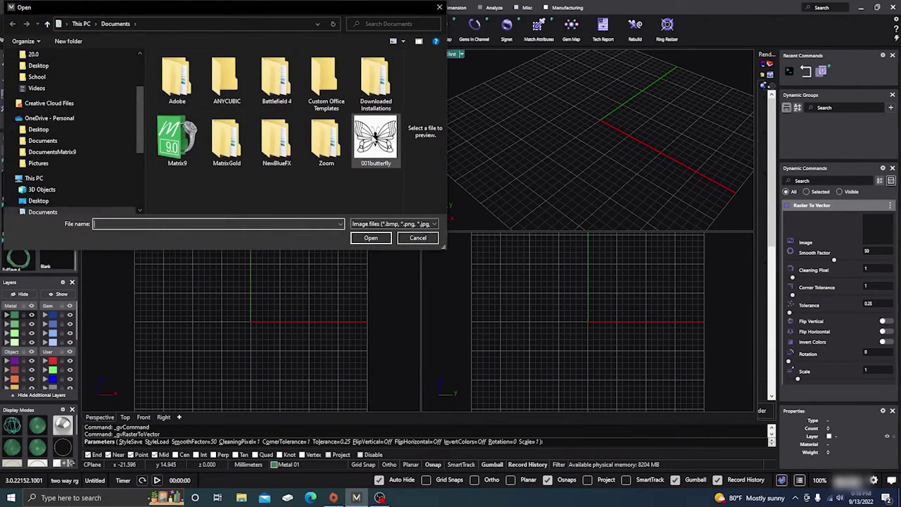
left_click(375, 141)
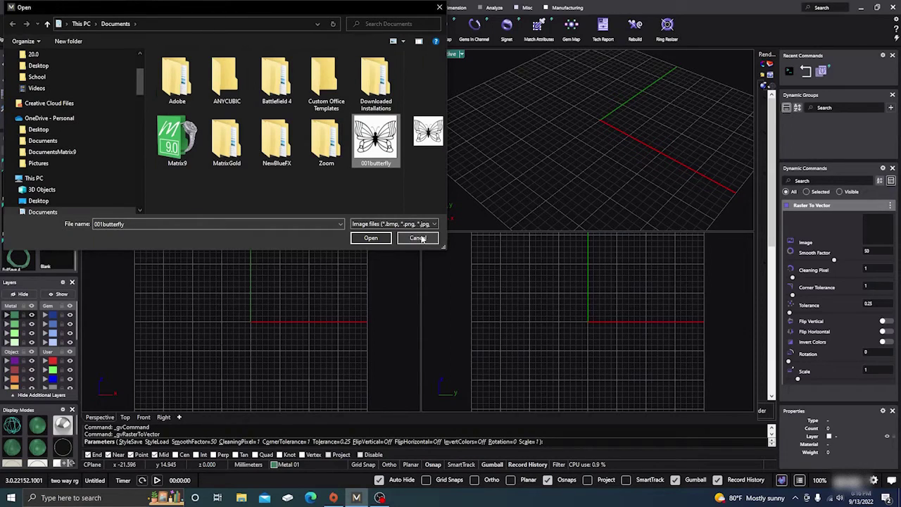
left_click(370, 238)
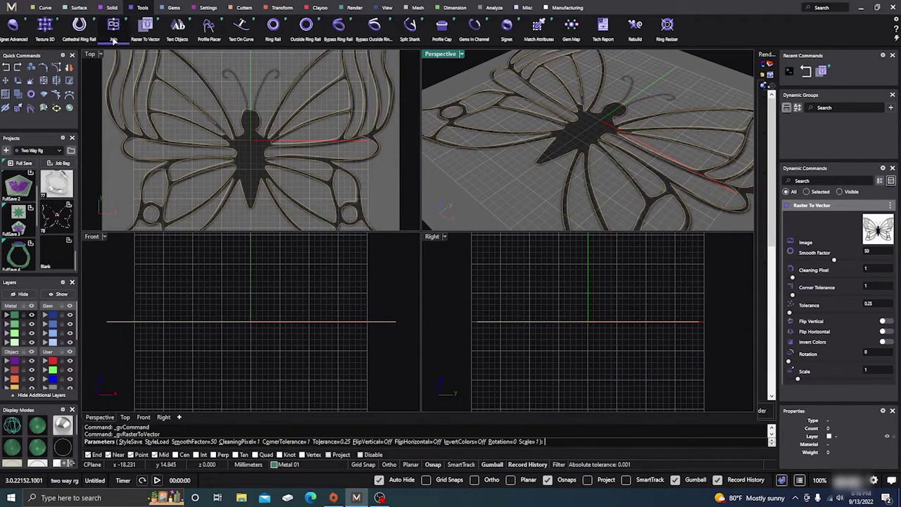
Step: Maximize the Top viewport and examine how closely the traced curves follow the butterfly's wings and body
double_click(89, 55)
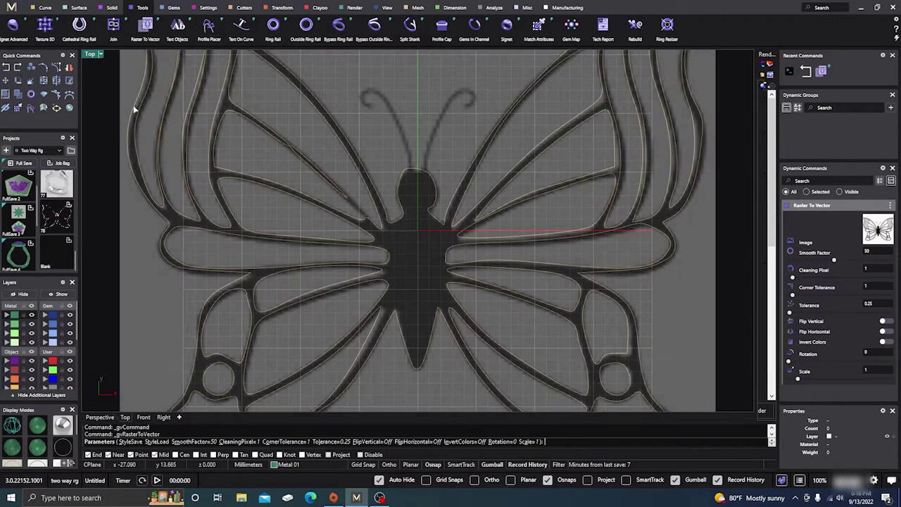
scroll(388, 269, "down", 3)
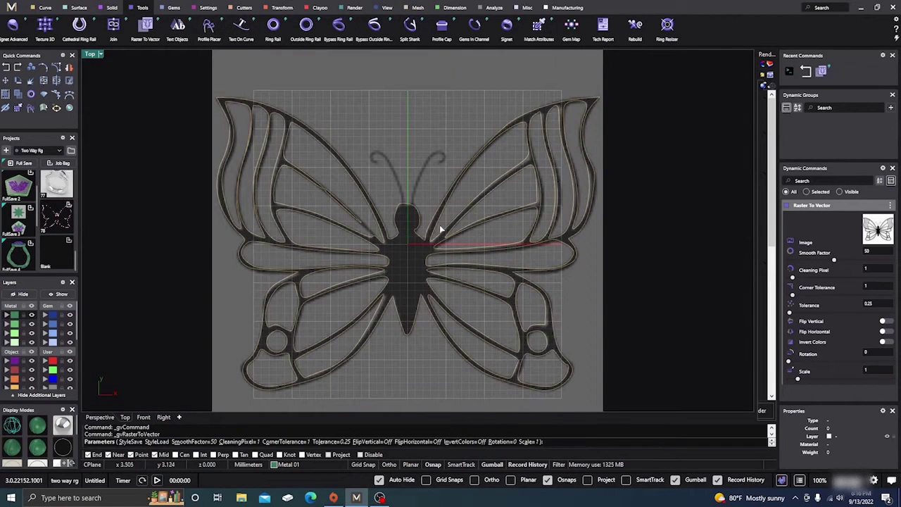
scroll(426, 241, "up", 2)
scroll(426, 241, "down", 2)
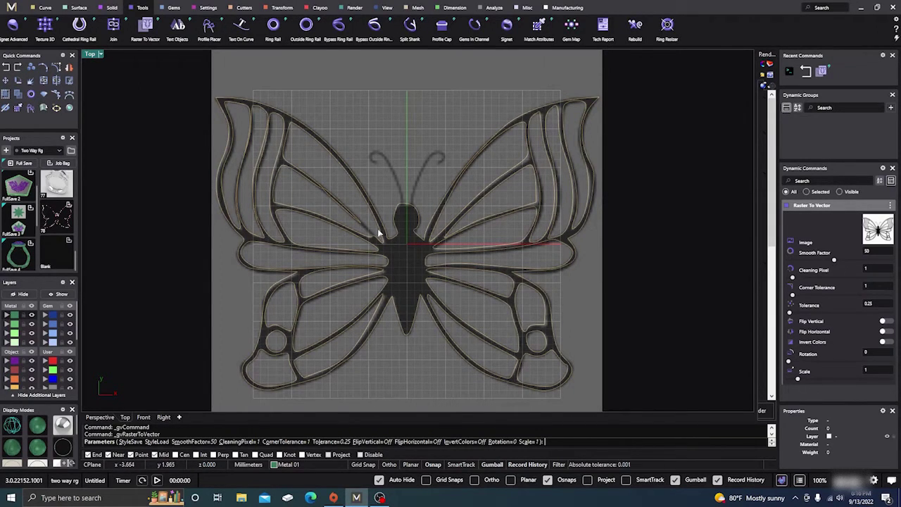
scroll(359, 236, "up", 4)
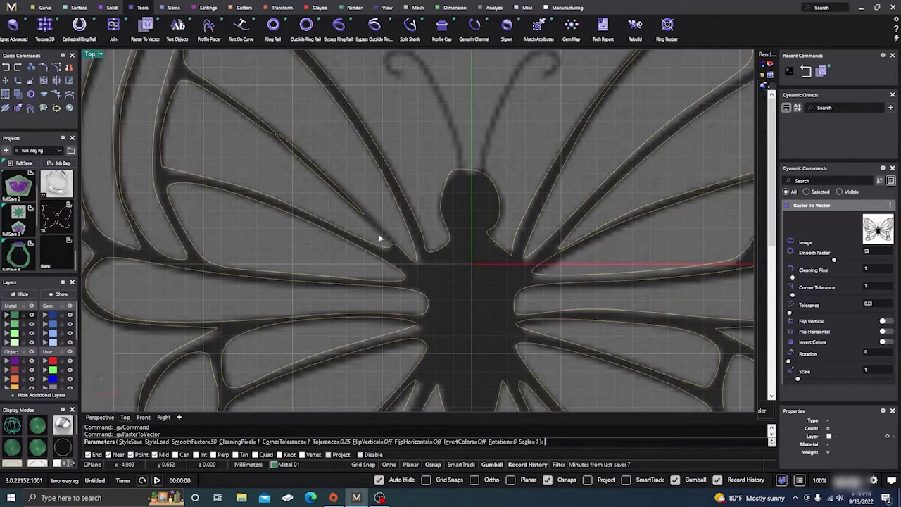
scroll(378, 229, "down", 4)
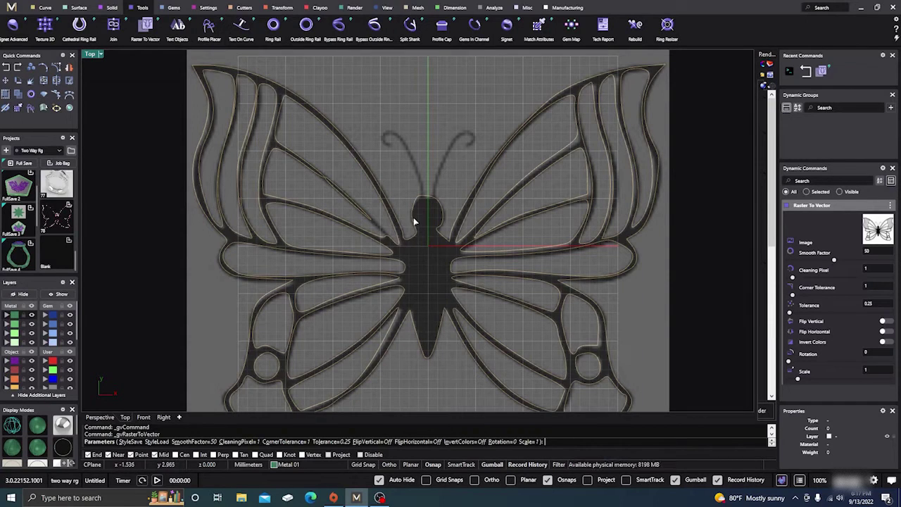
scroll(424, 260, "down", 2)
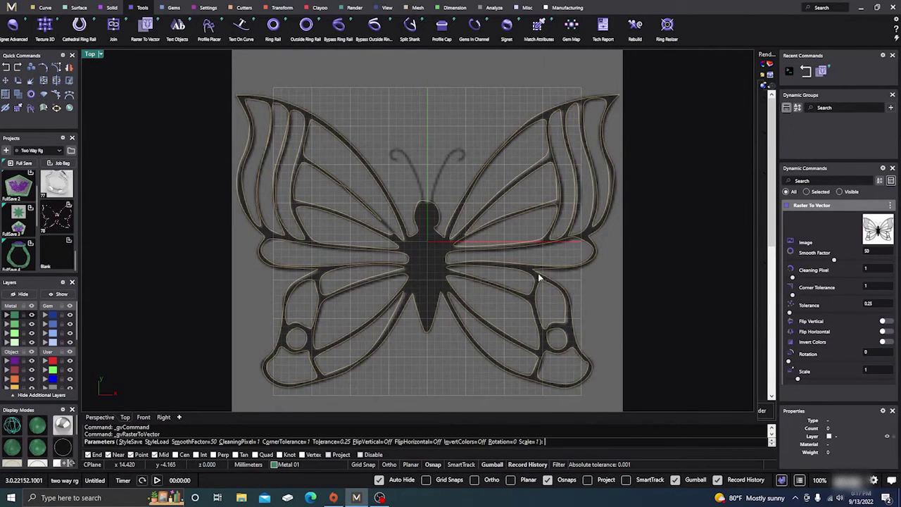
Step: Set the Smooth Factor of the butterfly trace to 40
scroll(539, 278, "up", 5)
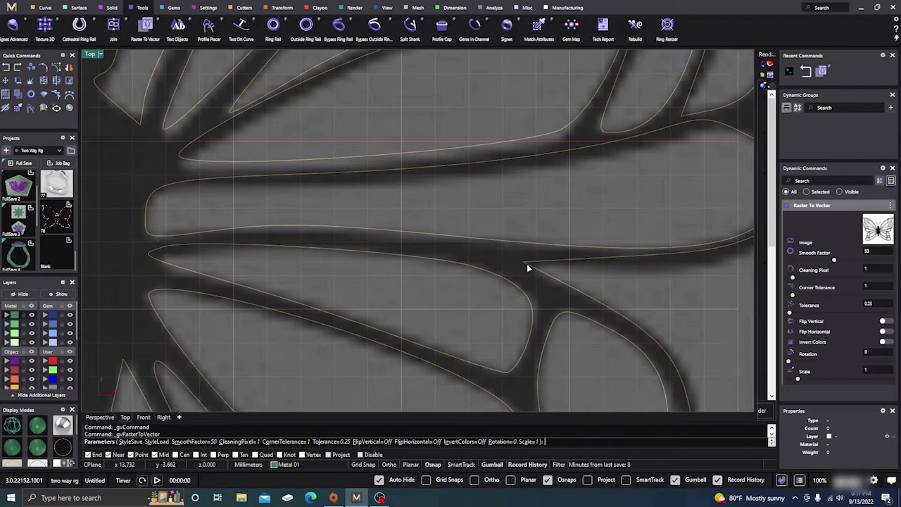
left_click(840, 261)
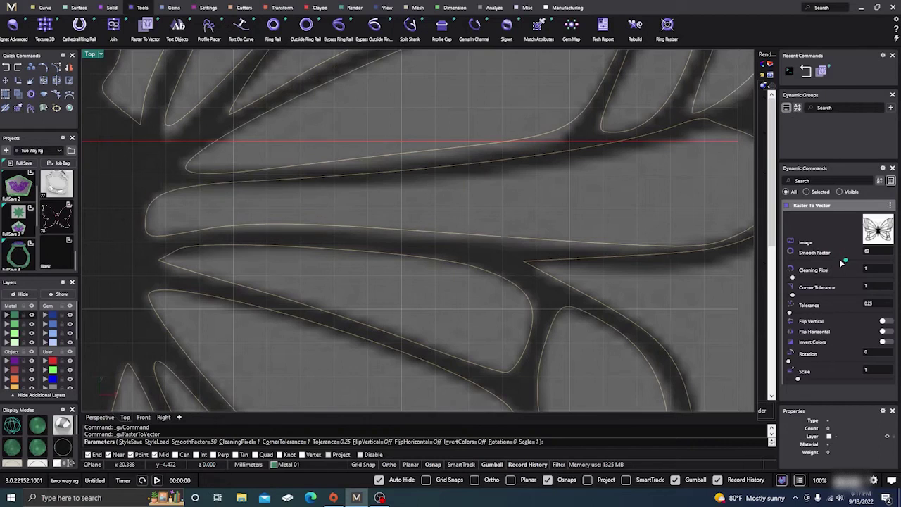
mouse_move(840, 259)
left_mouse_down()
mouse_move(869, 263)
mouse_move(823, 262)
left_mouse_up()
scroll(493, 278, "down", 3)
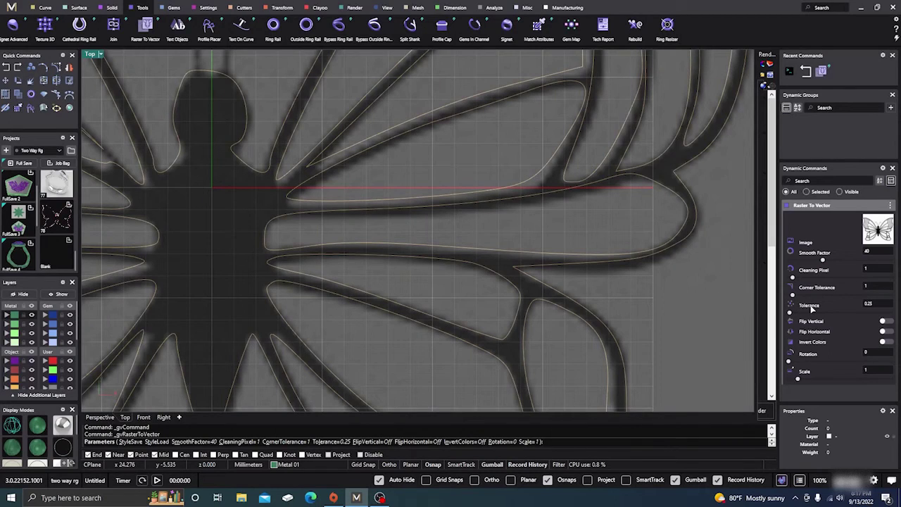
Step: Set the Corner Tolerance of the butterfly trace to 5 to round the sharp corners of the wing openings
scroll(512, 276, "up", 3)
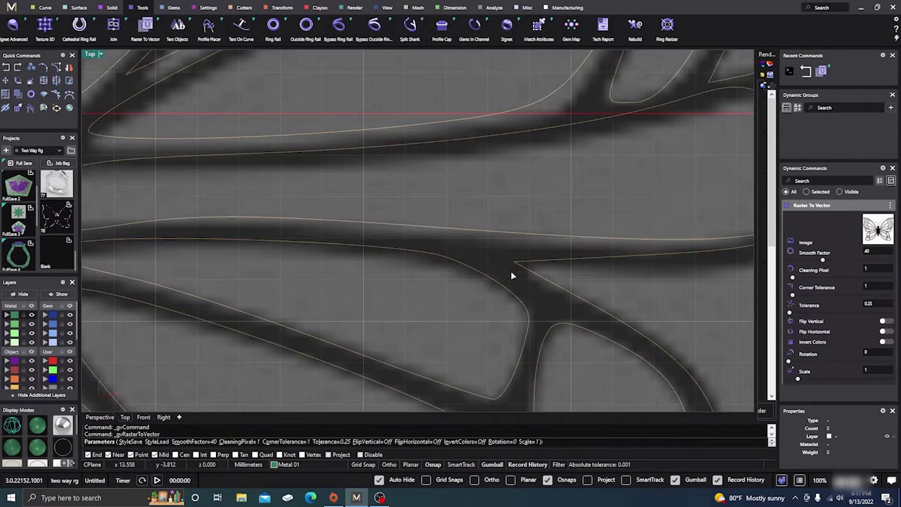
left_click_drag(794, 301, 810, 300)
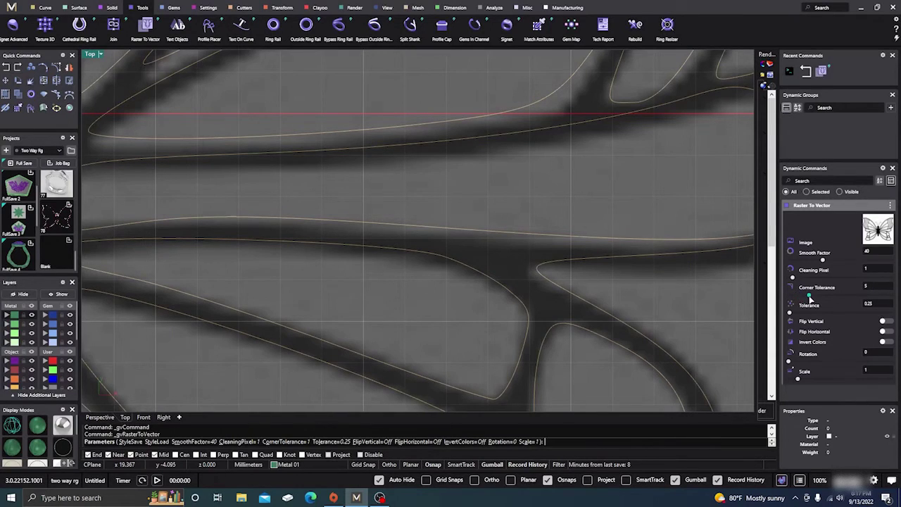
scroll(608, 287, "down", 1)
scroll(608, 287, "down", 5)
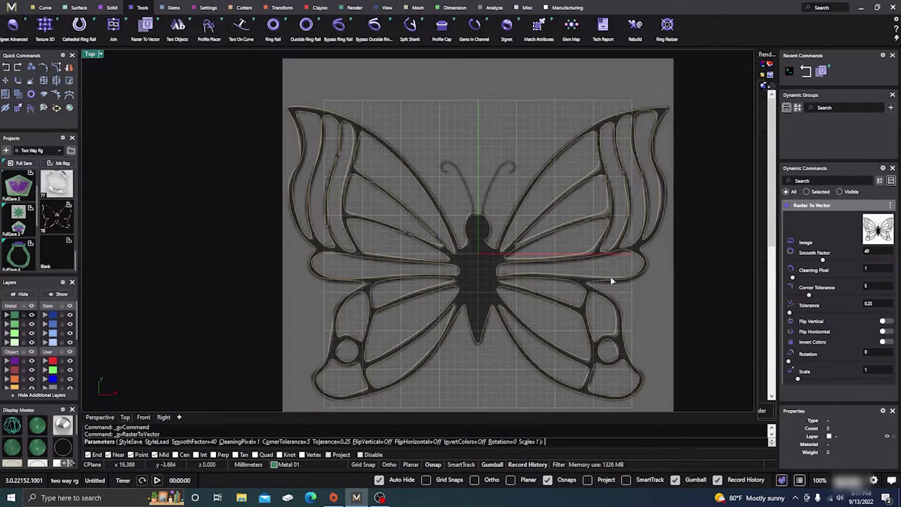
Step: Examine the adjusted trace across both upper wings and the lower wings for uneven or broken outlines
scroll(643, 252, "up", 3)
scroll(641, 251, "down", 5)
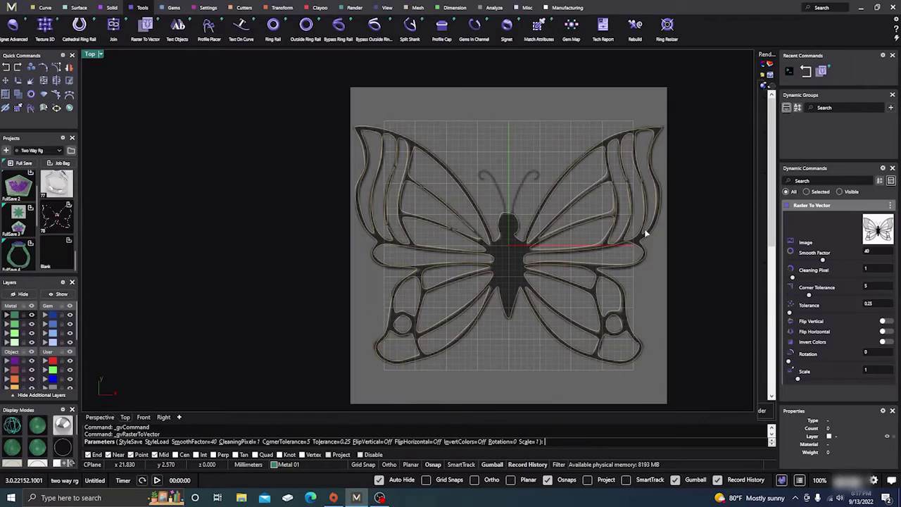
scroll(662, 127, "up", 4)
scroll(623, 150, "down", 5)
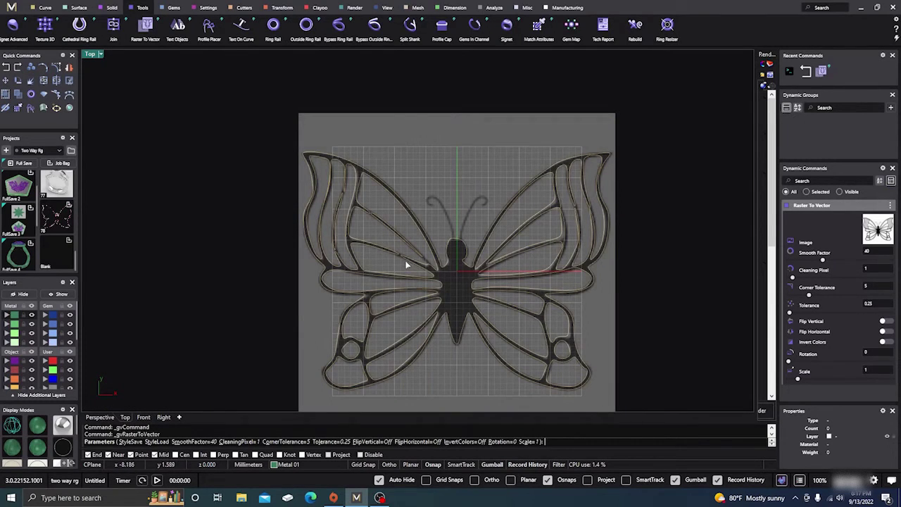
scroll(403, 259, "up", 3)
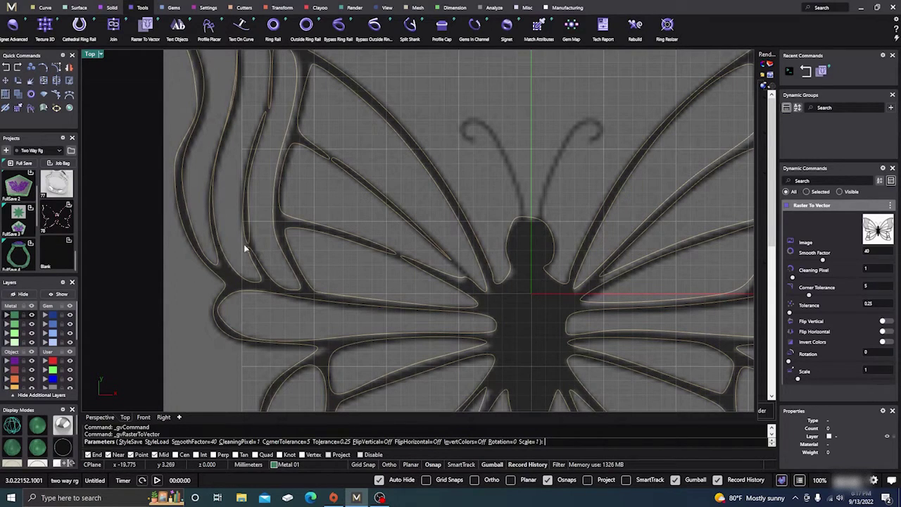
scroll(227, 257, "down", 8)
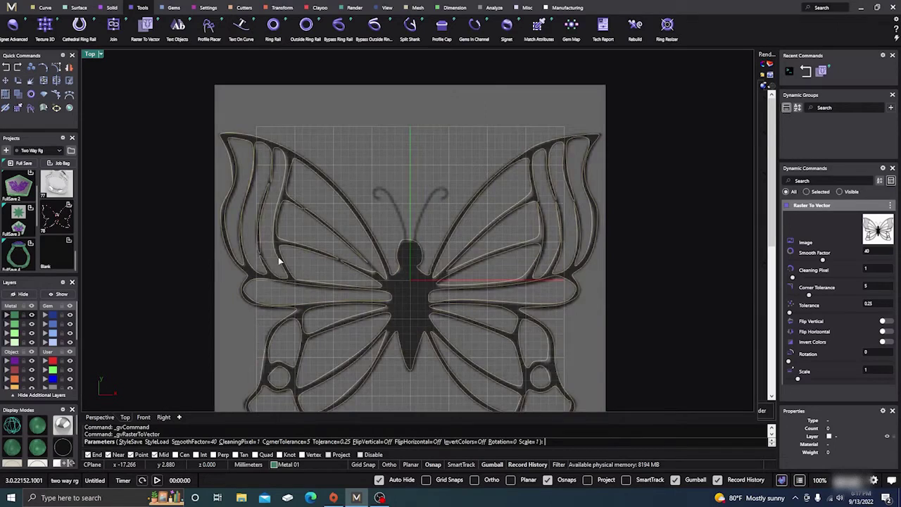
scroll(271, 338, "up", 5)
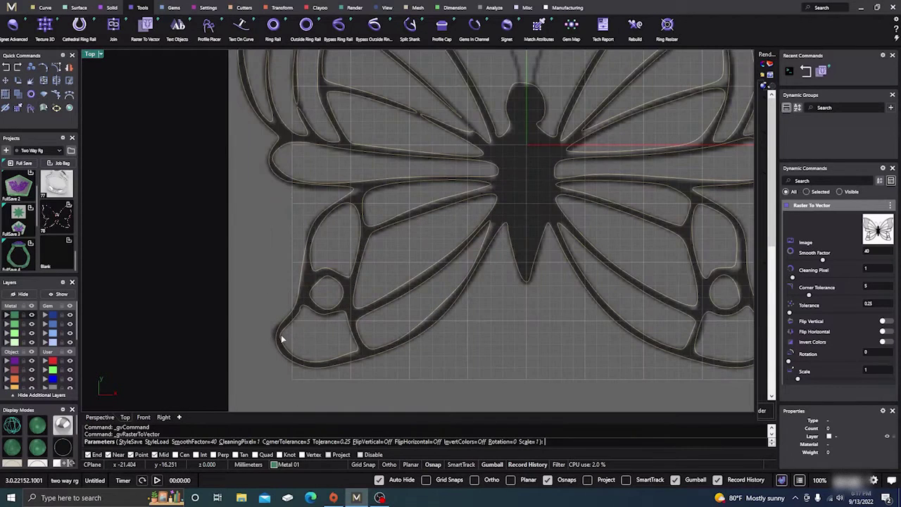
scroll(300, 333, "down", 1)
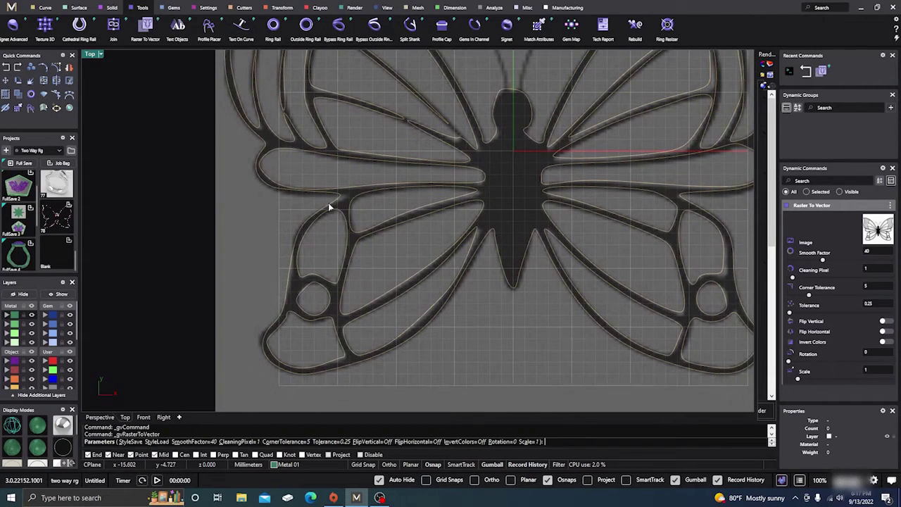
scroll(282, 219, "down", 5)
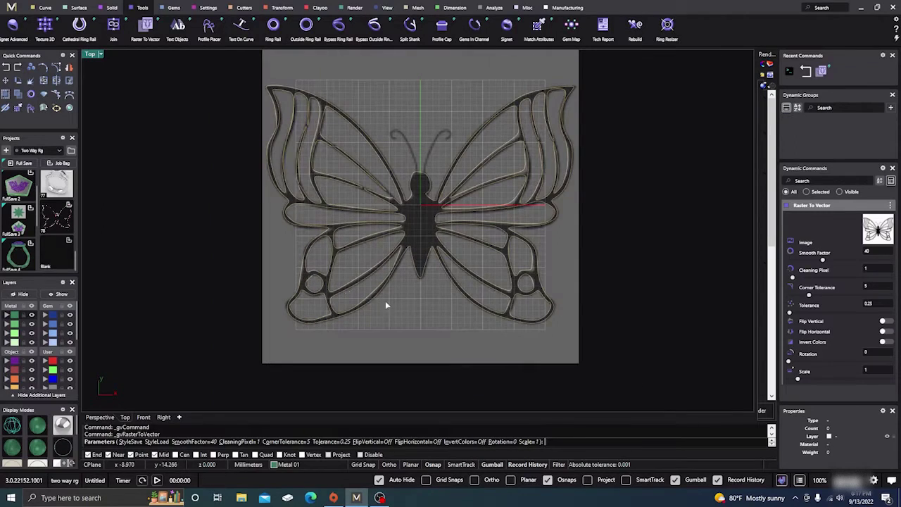
Step: Accept the raster-to-vector conversion to generate the butterfly outline curves
key("Return")
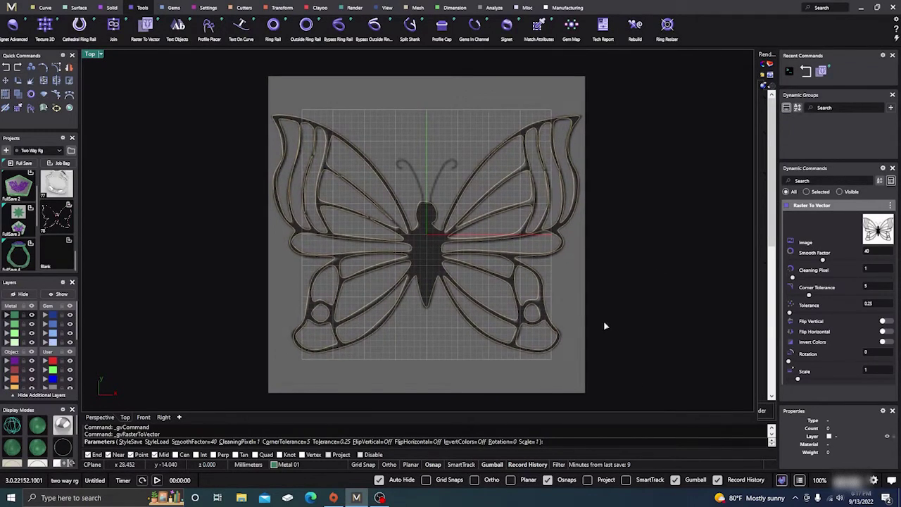
scroll(386, 232, "up", 3)
scroll(386, 233, "down", 3)
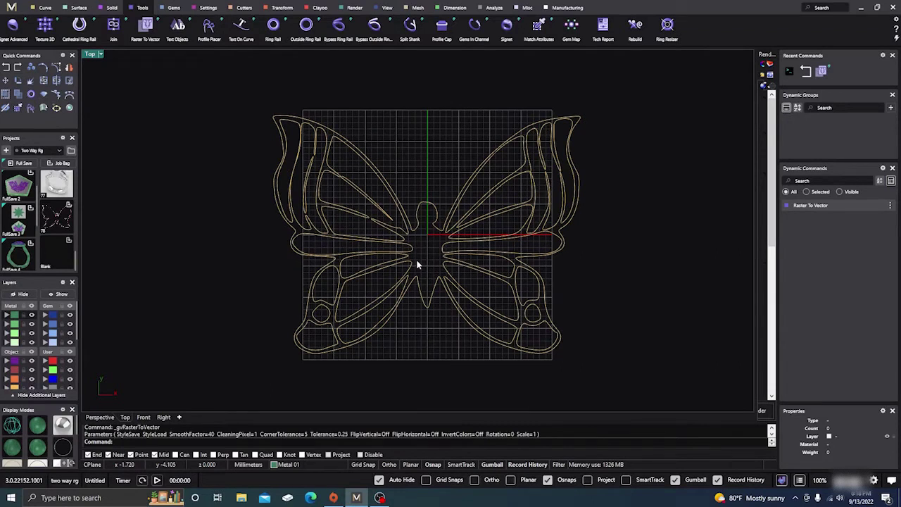
right_click_drag(416, 182, 437, 187)
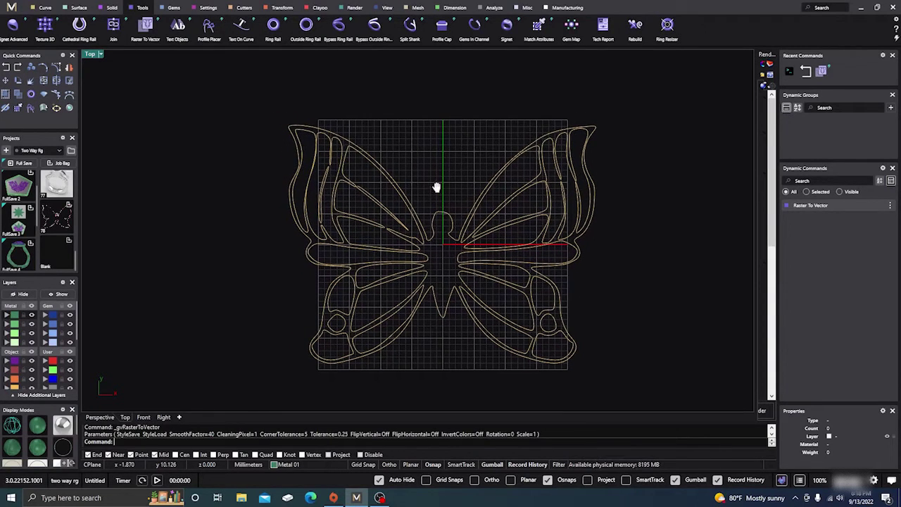
scroll(415, 166, "up", 1)
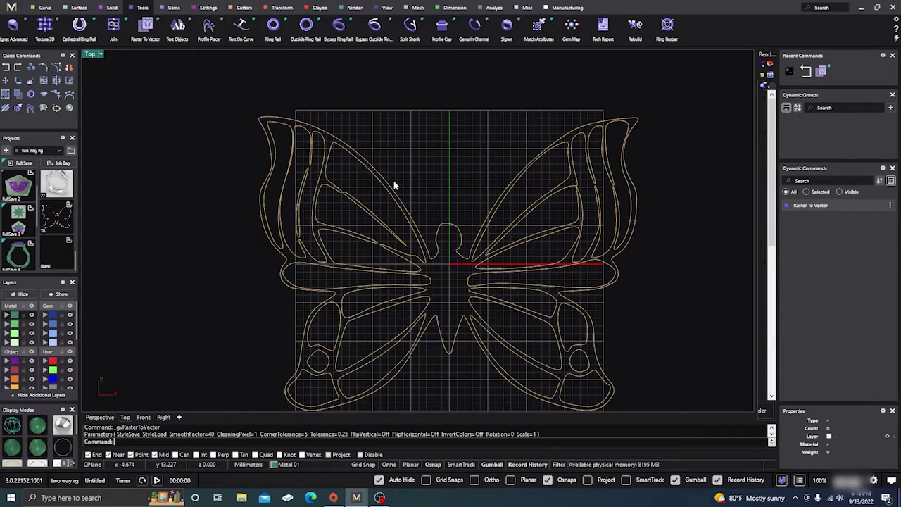
Step: Check how the butterfly outline is segmented by selecting all curves, a single curve near the head, and a group on the left wings
key("ctrl+a")
key("Escape")
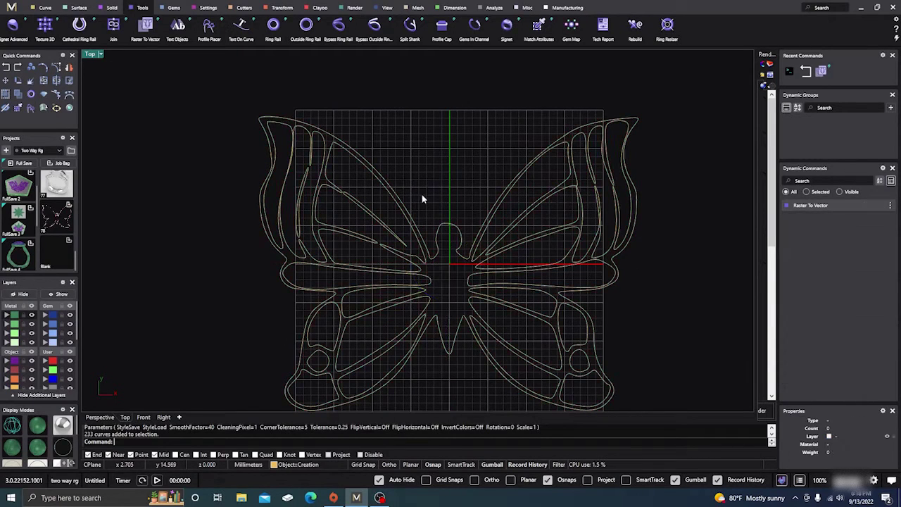
key("ctrl+a")
key("Escape")
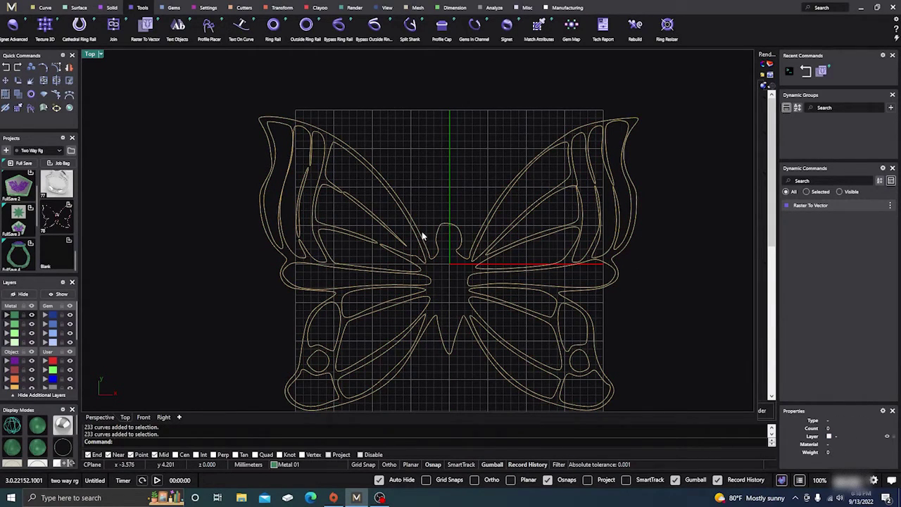
key("ctrl+a")
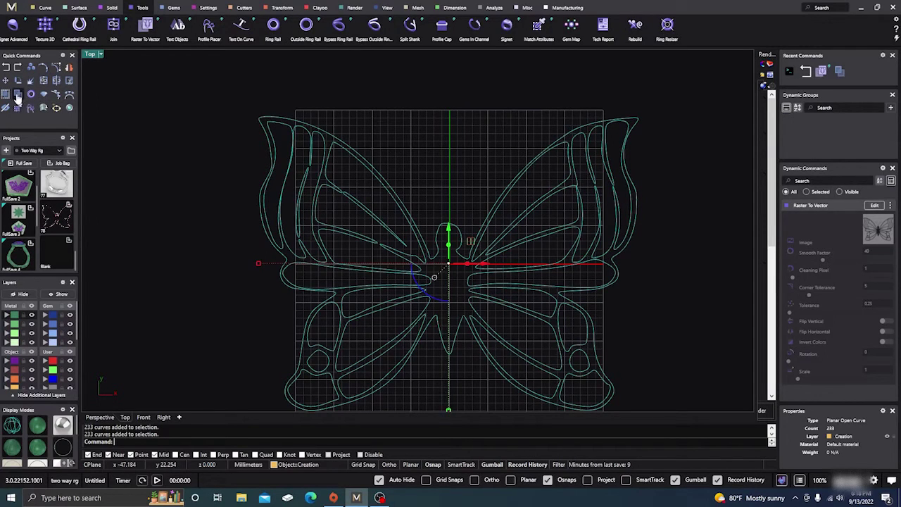
key("Escape")
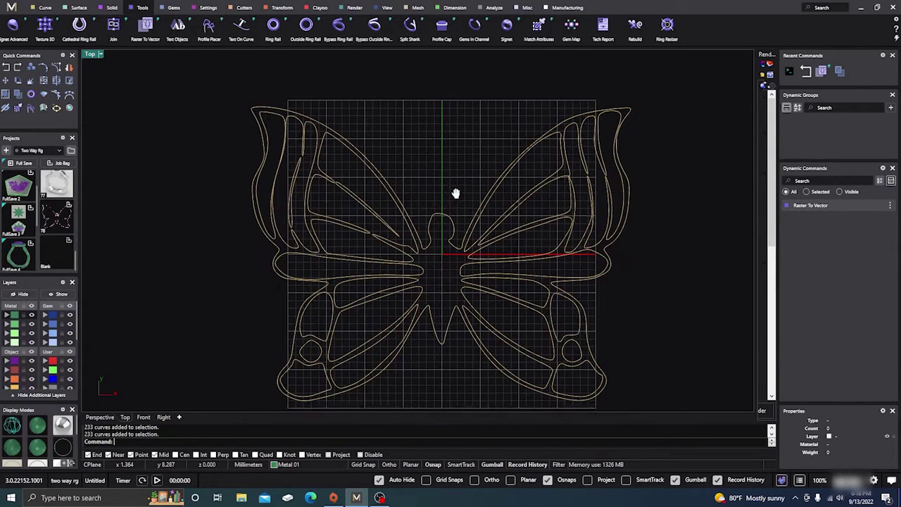
left_click(428, 232)
key("Escape")
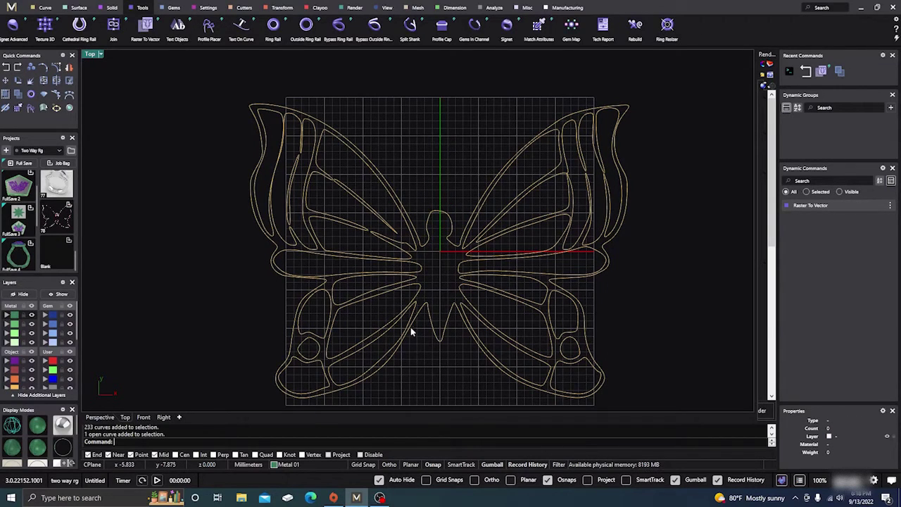
left_click_drag(380, 346, 328, 190)
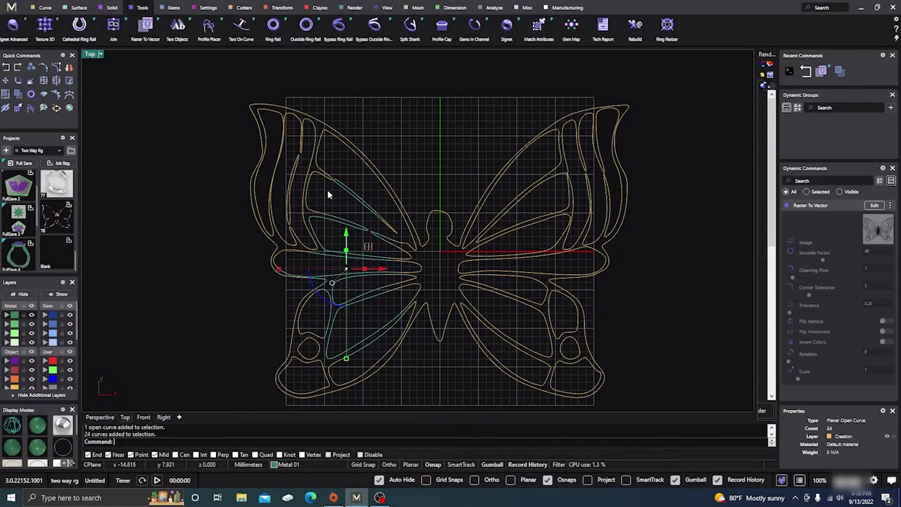
Step: Delete all of the traced butterfly curve segments from the workspace
key("Delete")
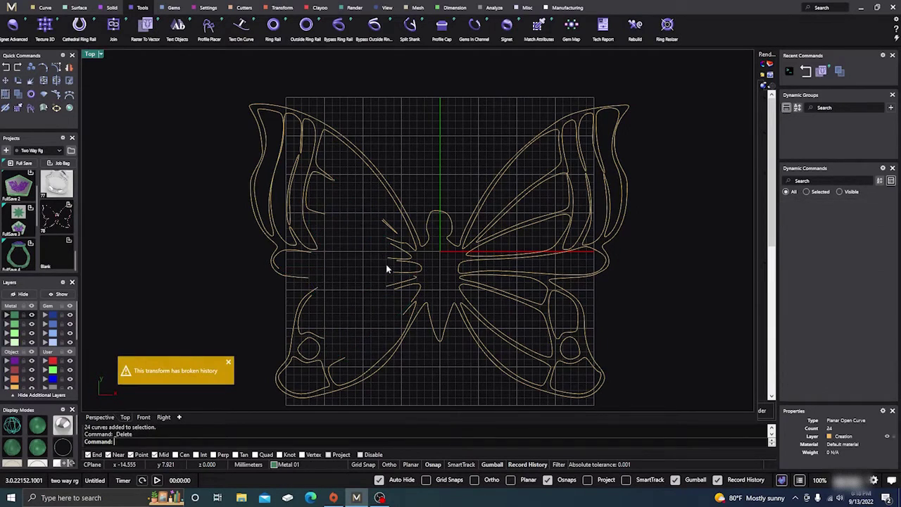
left_click_drag(501, 310, 275, 169)
key("Delete")
key("Delete")
key("Delete")
scroll(356, 215, "down", 2)
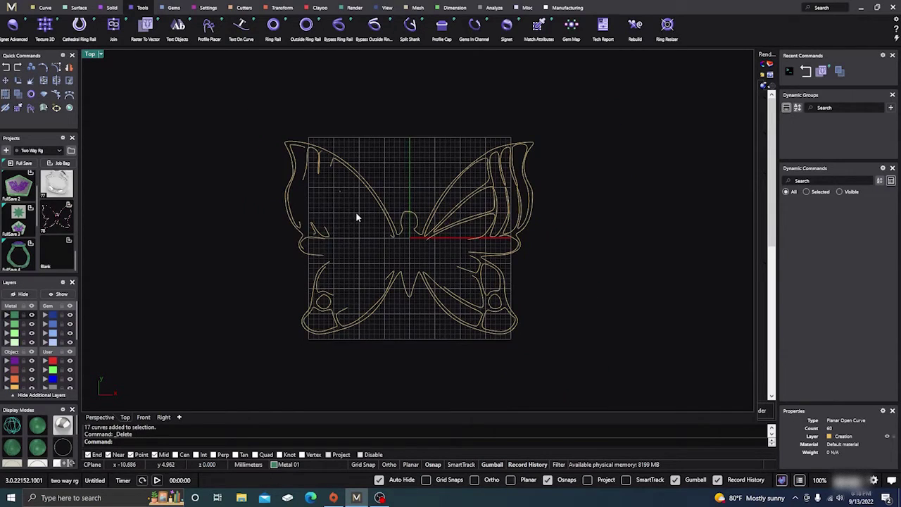
left_click_drag(257, 116, 633, 375)
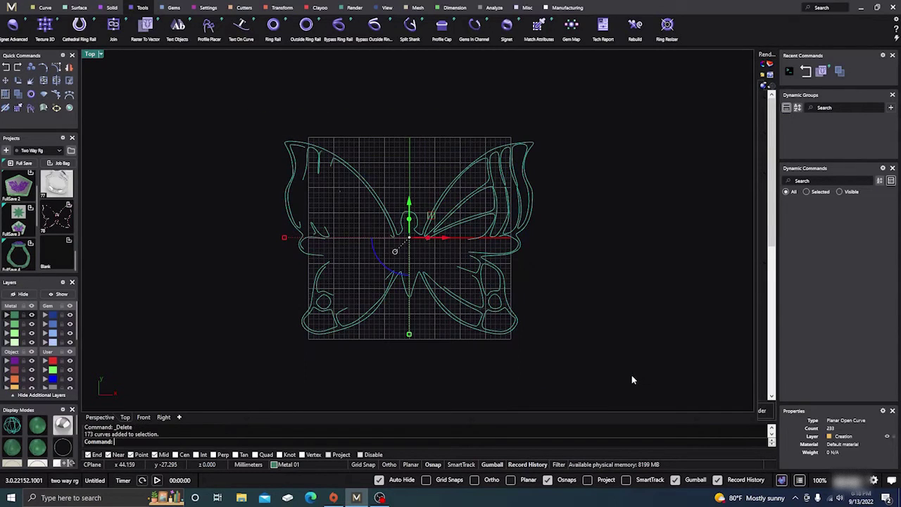
key("Delete")
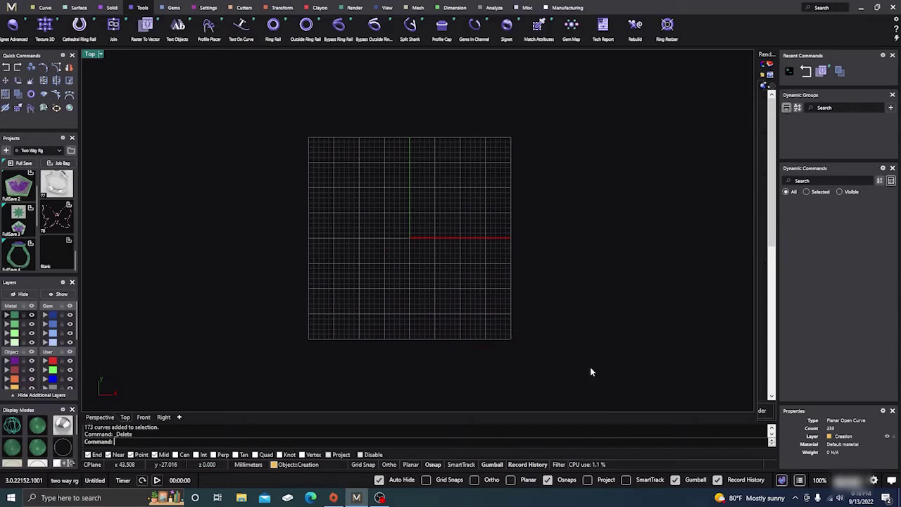
Step: Load the saved butterfly outline, item 78 of the Two Way Rg project, and check its control points
double_click(56, 224)
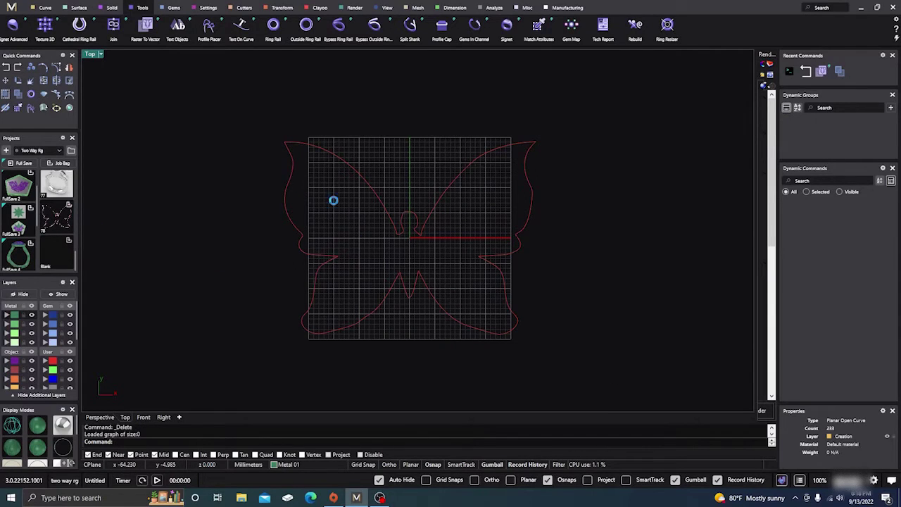
left_click(416, 132)
right_click_drag(405, 241, 416, 248)
left_click(440, 224)
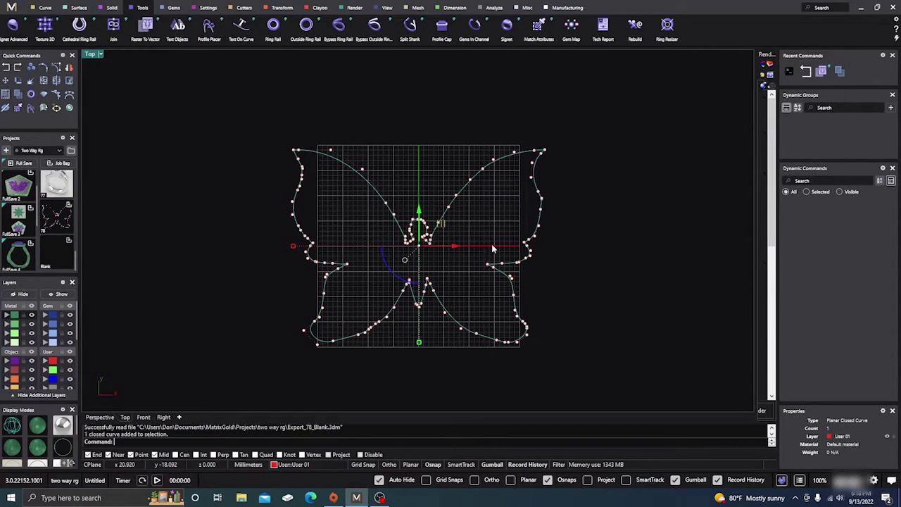
mouse_move(428, 149)
right_mouse_down()
mouse_move(427, 168)
mouse_move(427, 155)
right_mouse_up()
left_click(421, 161)
Step: Shrink the butterfly outline uniformly about the origin 0,0,0 with Scale 3D to a small fraction of its size
left_click(420, 227)
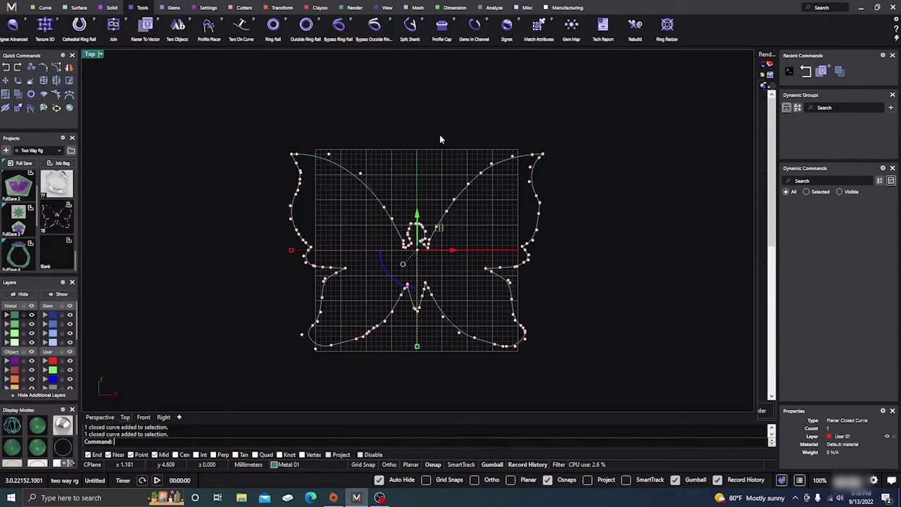
left_click(281, 8)
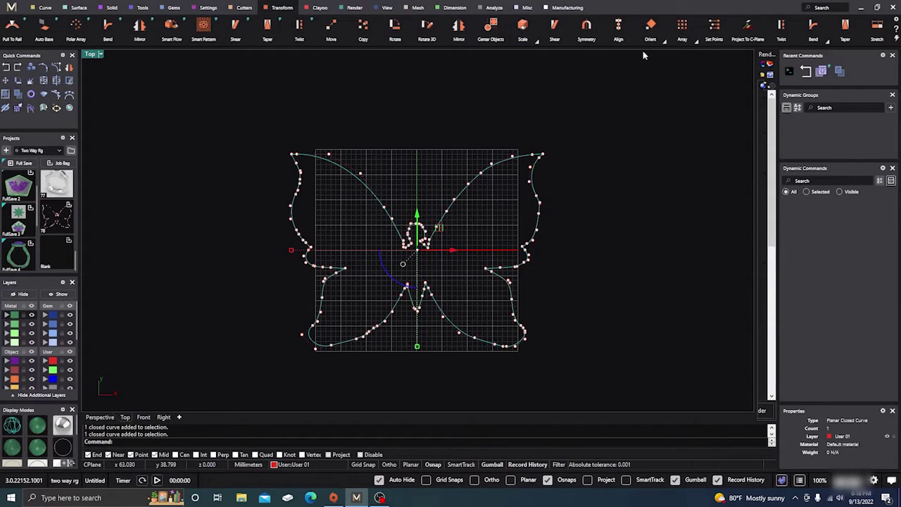
left_click(537, 44)
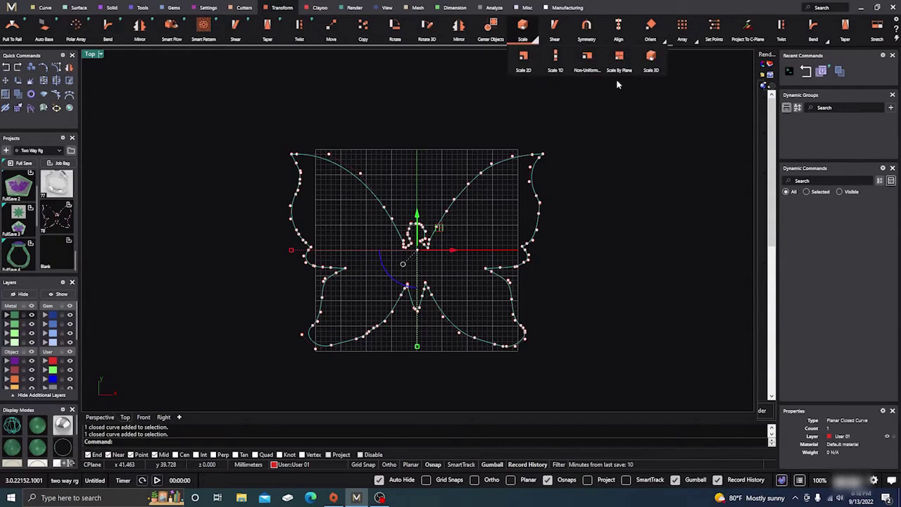
left_click(648, 57)
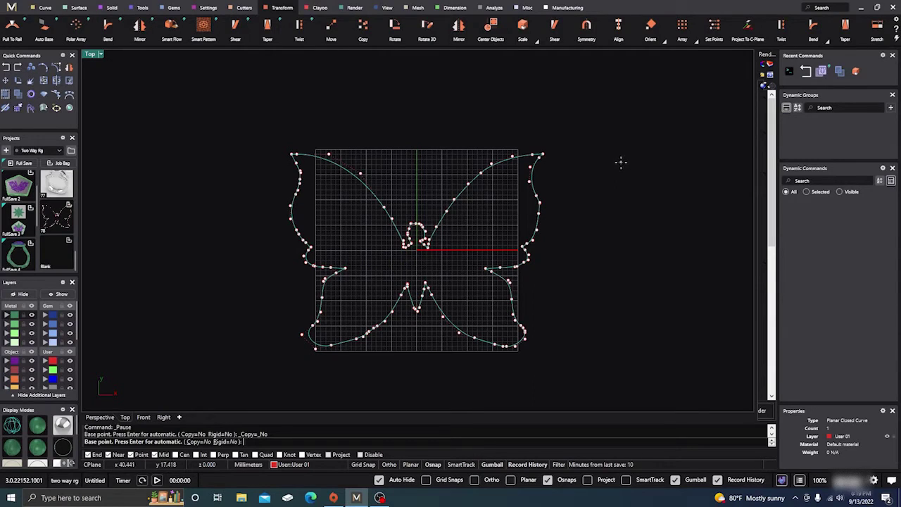
type("0,0,0")
key("Return")
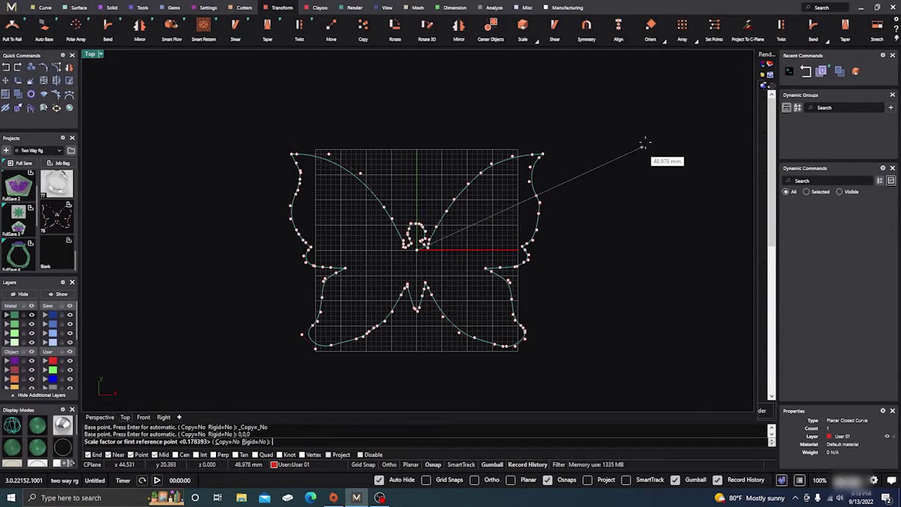
left_click(647, 140)
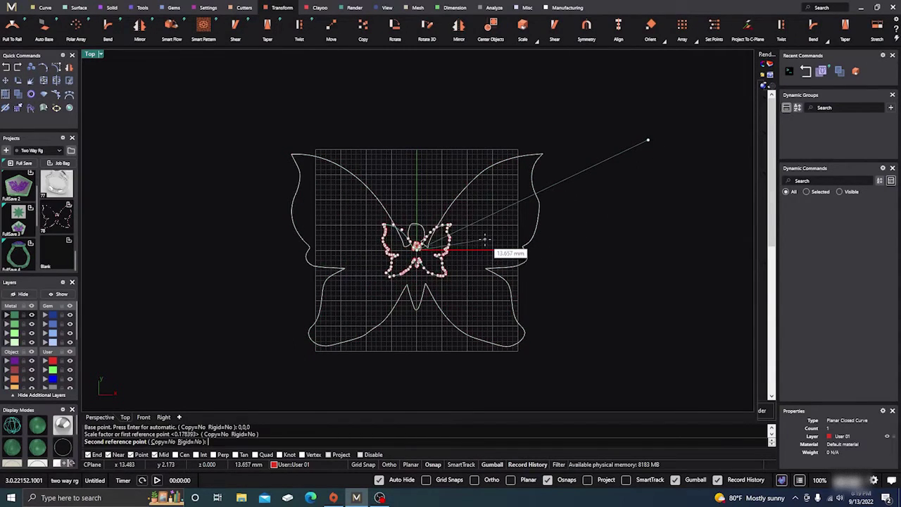
left_click(451, 252)
left_click(429, 305)
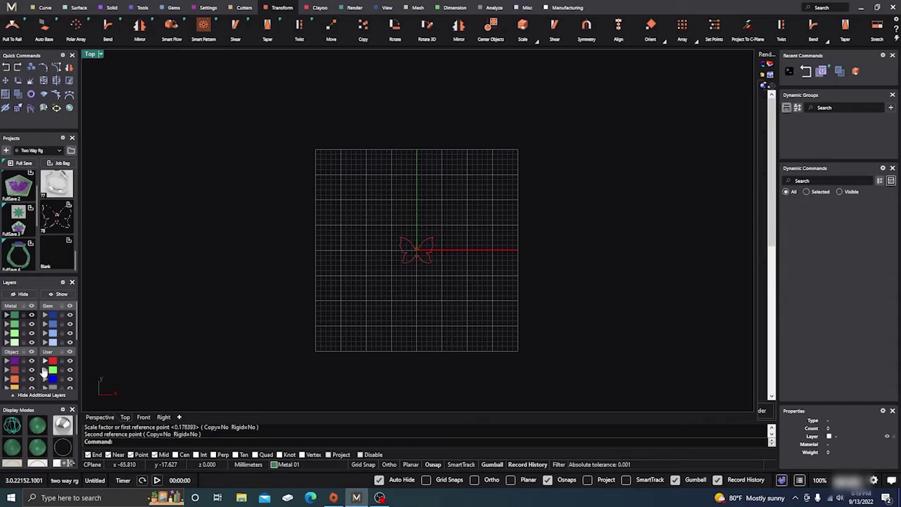
Step: Hide and show the User 01 layer to check which layer holds the scaled butterfly outline
left_click(69, 362)
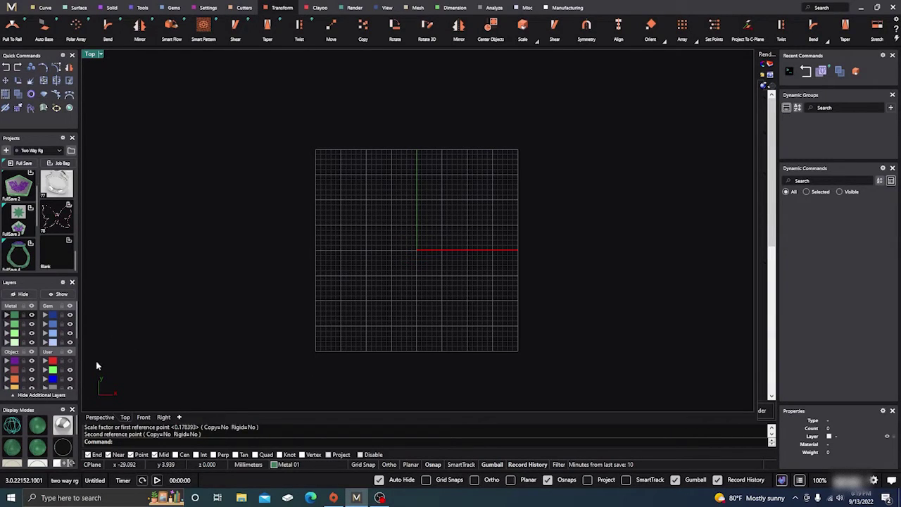
left_click(70, 361)
scroll(386, 271, "up", 5)
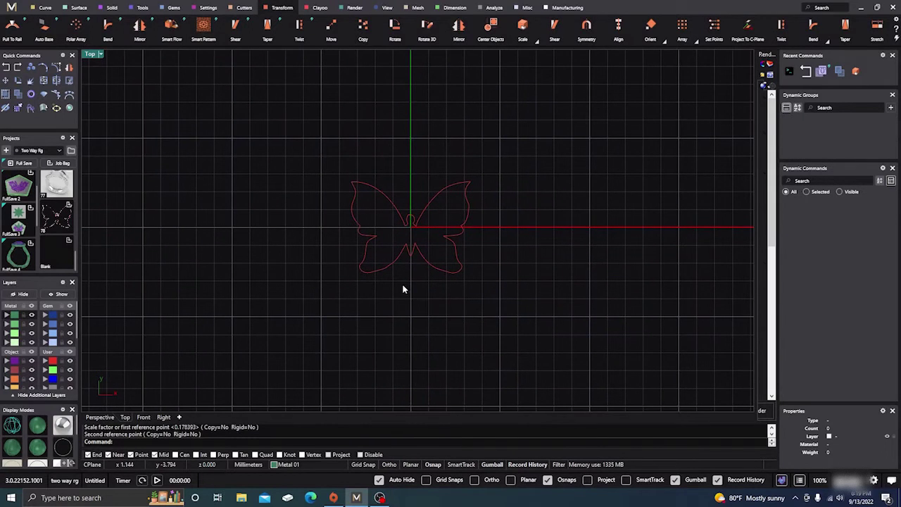
scroll(441, 193, "down", 2)
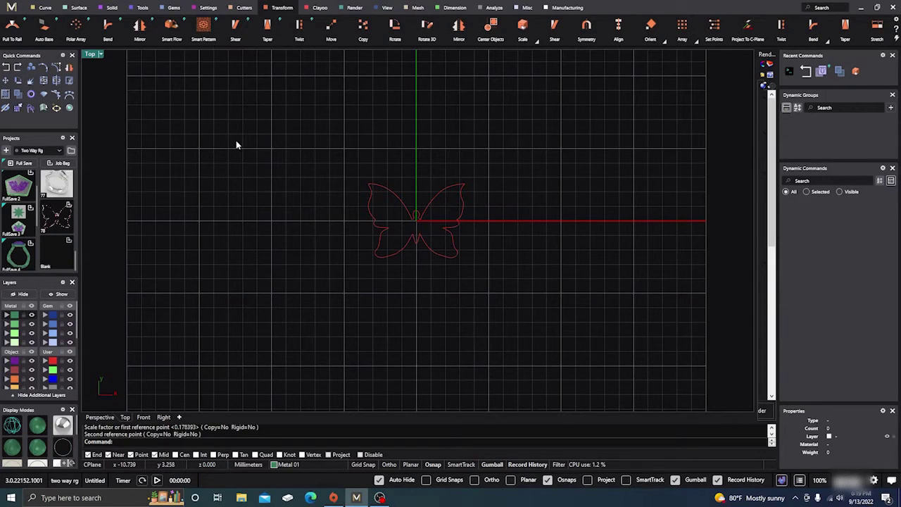
Step: Draw a circle centred at 0,0,0 with a radius of about 4.8 mm around the butterfly on the Creation layer
left_click(79, 8)
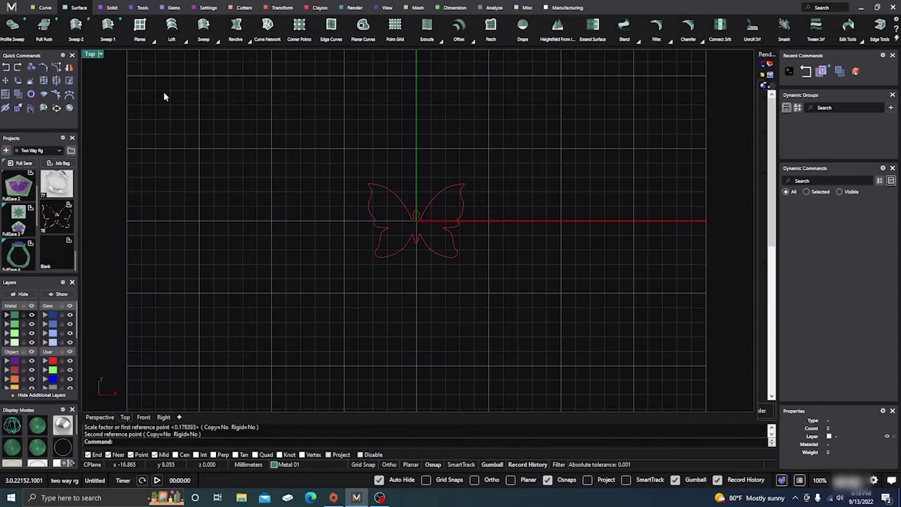
left_click(52, 10)
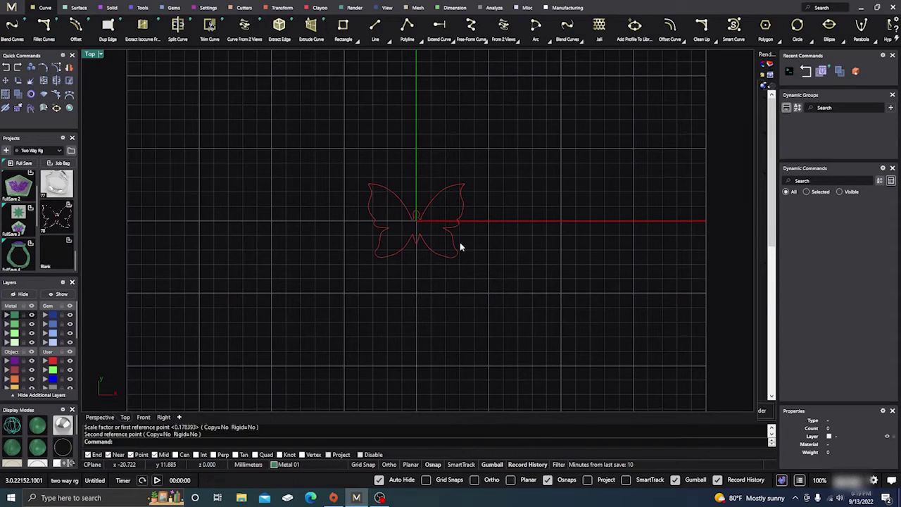
left_click(797, 27)
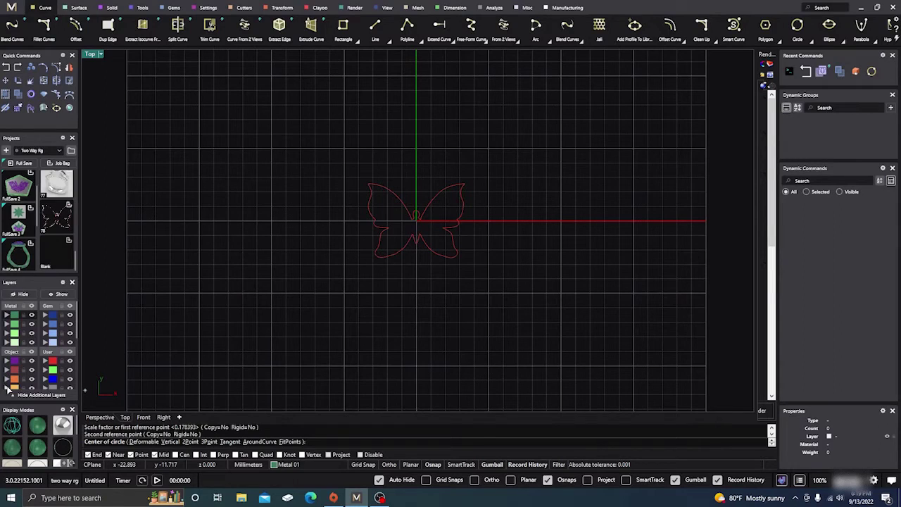
left_click(13, 390)
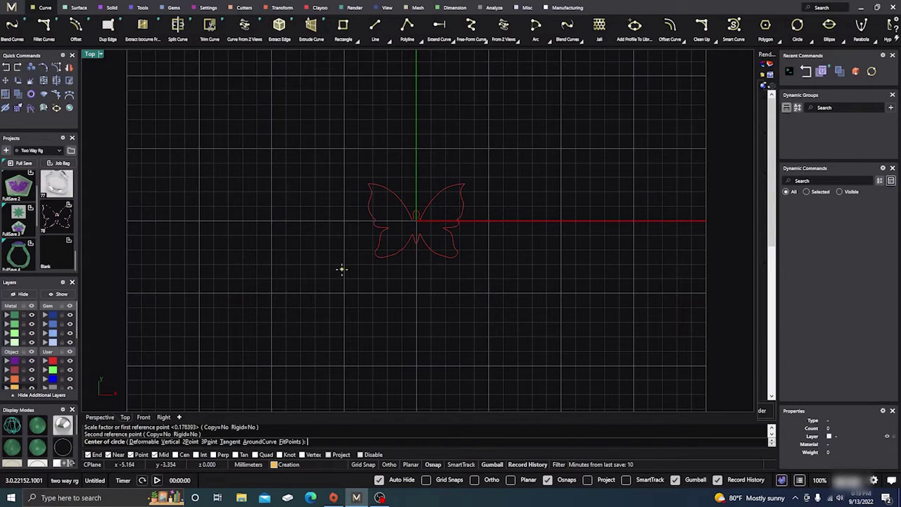
type("0,0,0")
key("Return")
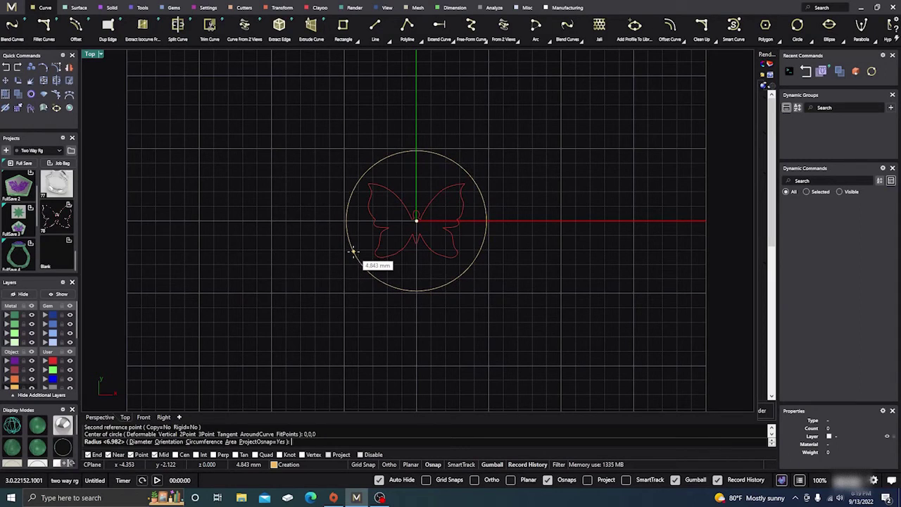
left_click(353, 251)
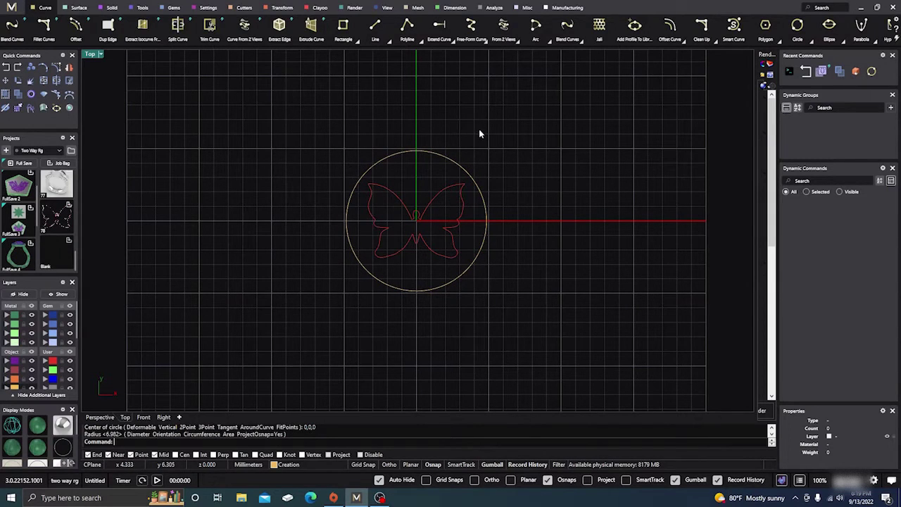
Step: Extrude the circle downward as a capped solid disc about 1.9 mm thick beneath the butterfly outline
left_click(483, 250)
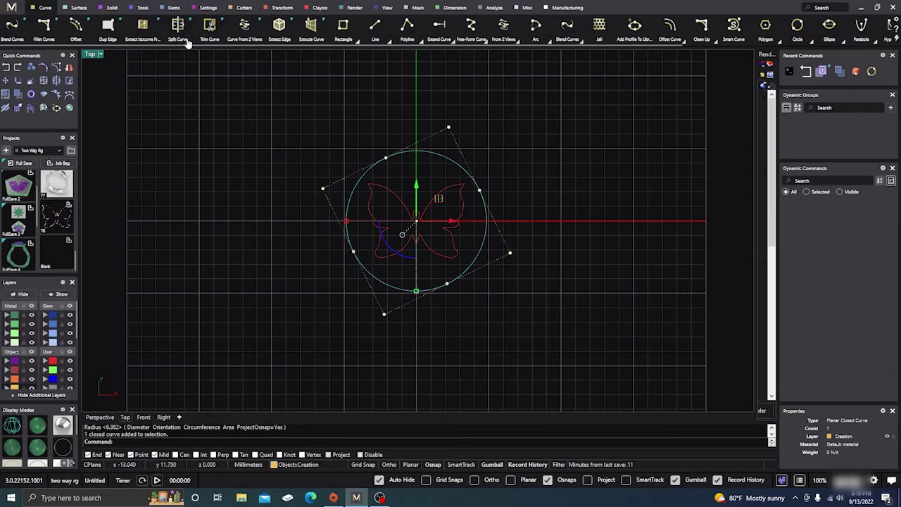
left_click(112, 8)
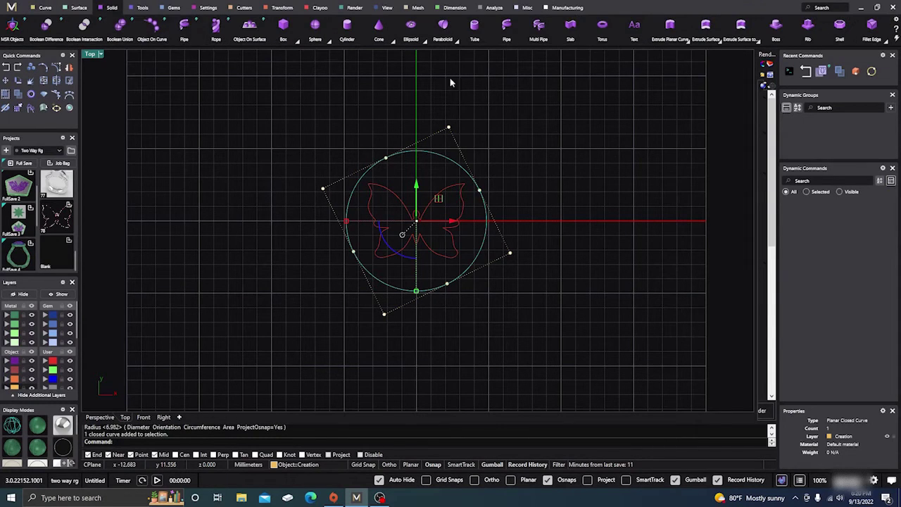
left_click(686, 43)
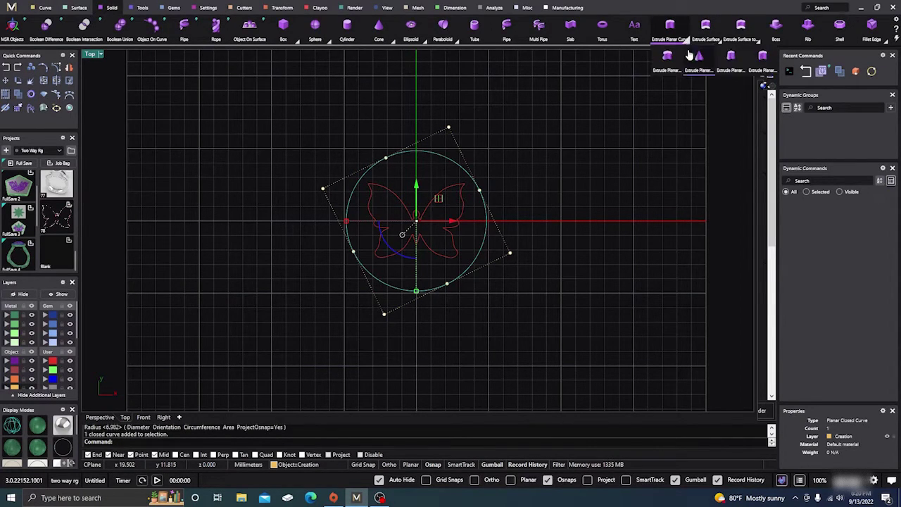
left_click(764, 57)
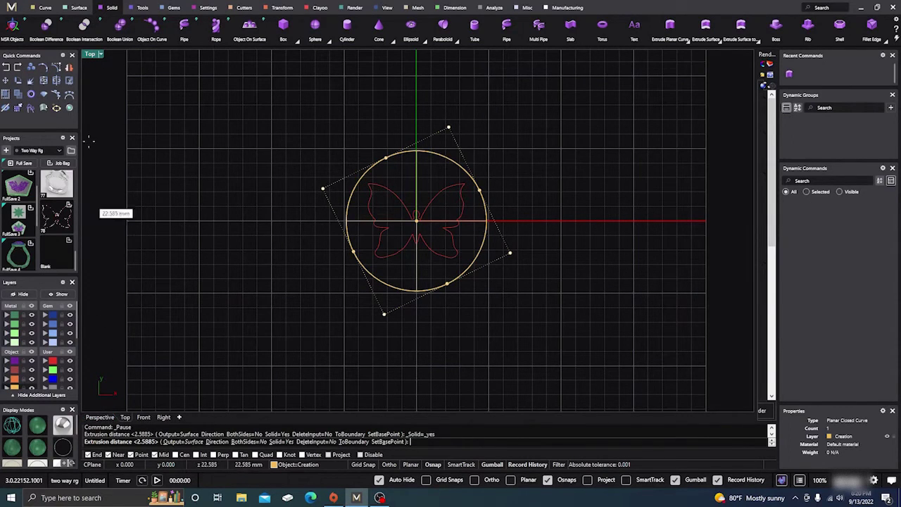
double_click(91, 54)
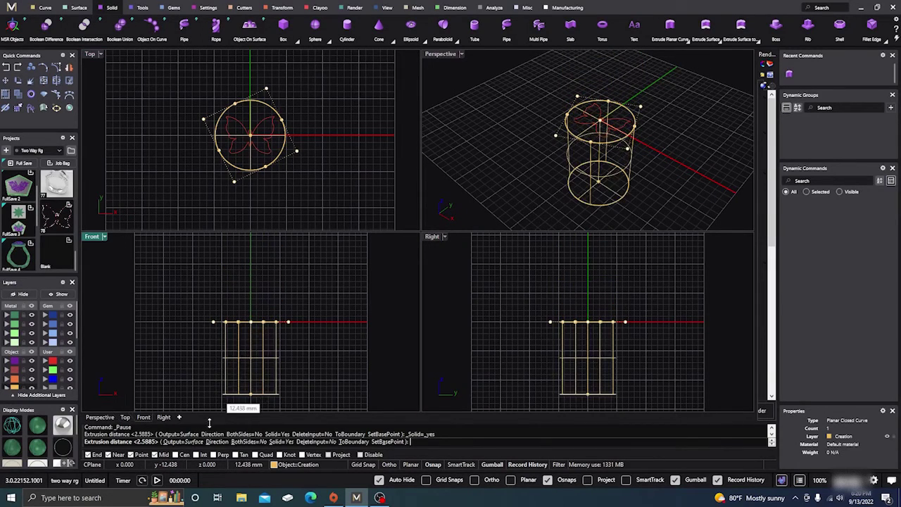
scroll(248, 341, "up", 1)
scroll(248, 340, "up", 3)
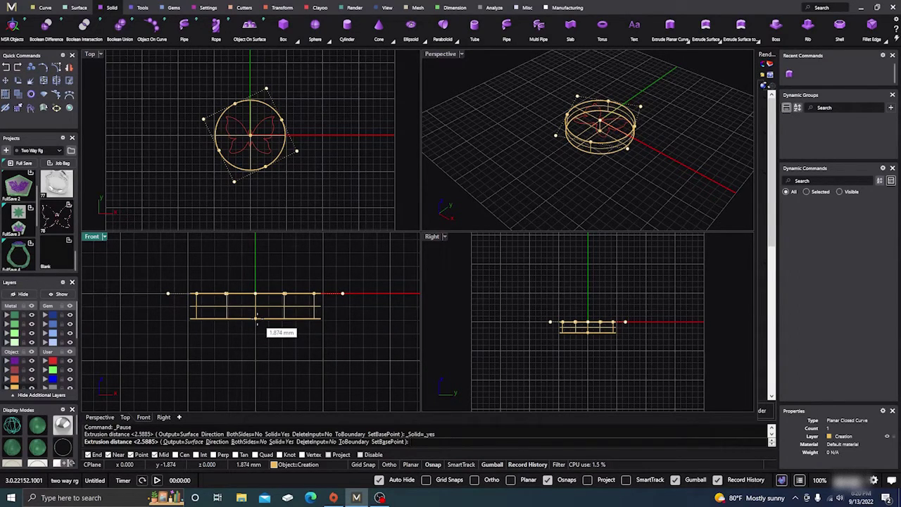
left_click(257, 320)
left_click(471, 187)
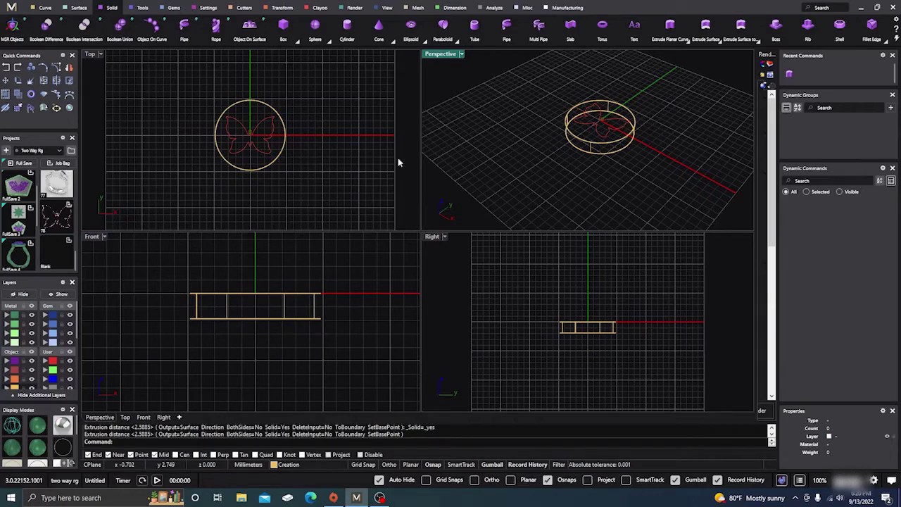
Step: Move the extruded disc to the Metal 01 layer
double_click(443, 55)
right_click_drag(298, 233, 383, 251)
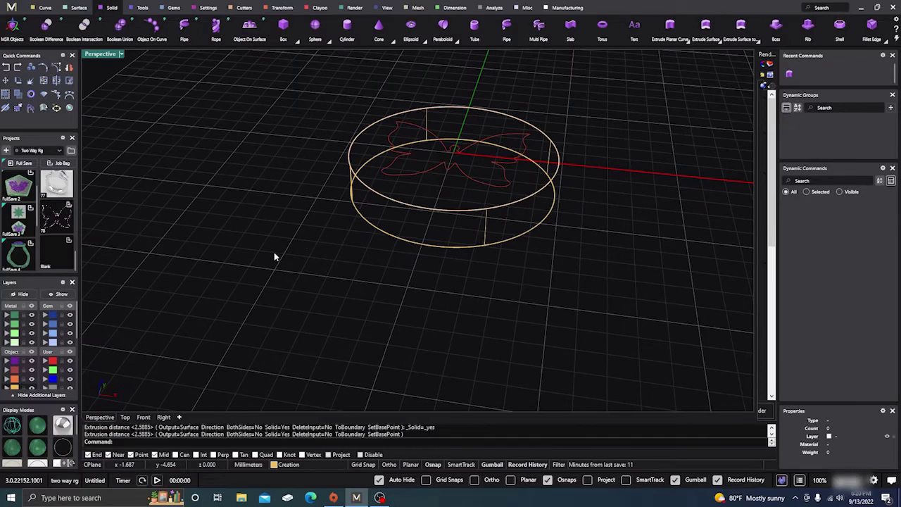
left_click(486, 228)
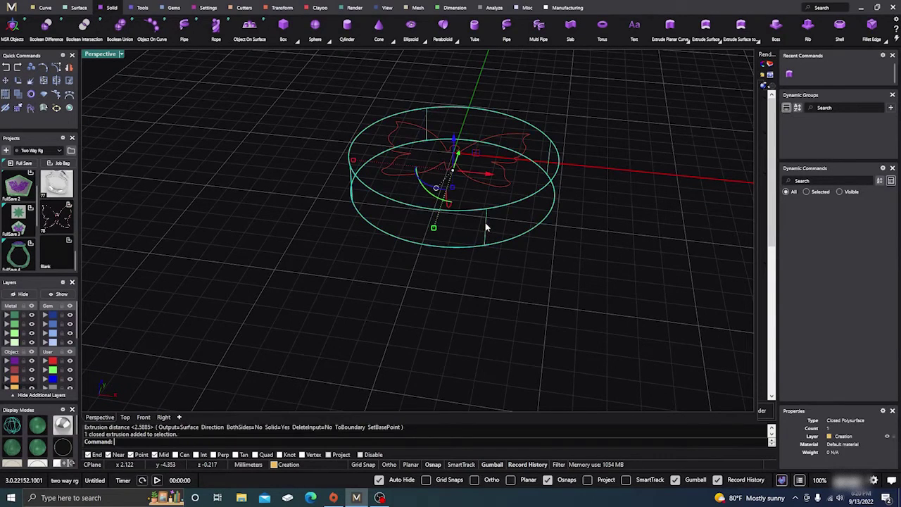
left_click(5, 317)
left_click(223, 300)
right_click_drag(223, 300, 240, 287)
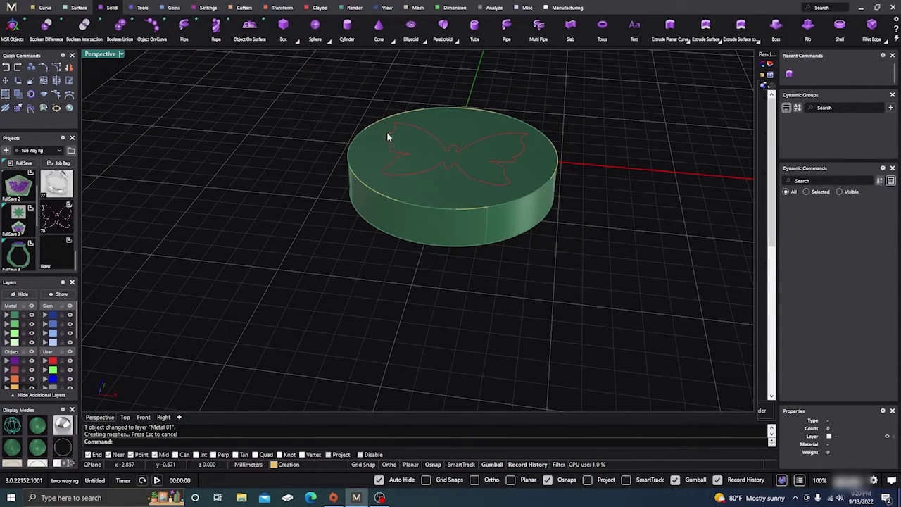
Step: Examine from several angles how the butterfly outline lies on the disc's top face
mouse_move(557, 166)
right_mouse_down()
mouse_move(513, 272)
mouse_move(555, 170)
right_mouse_up()
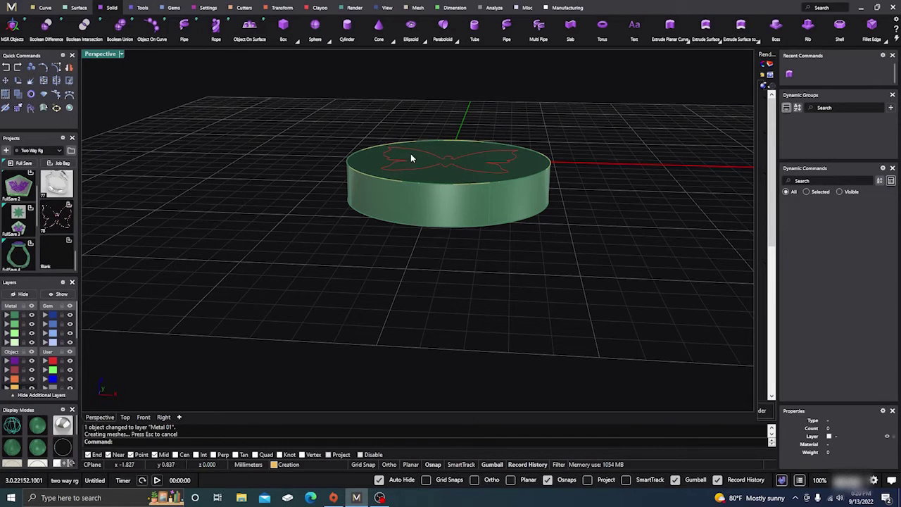
mouse_move(349, 277)
right_mouse_down()
mouse_move(360, 291)
mouse_move(351, 293)
right_mouse_up()
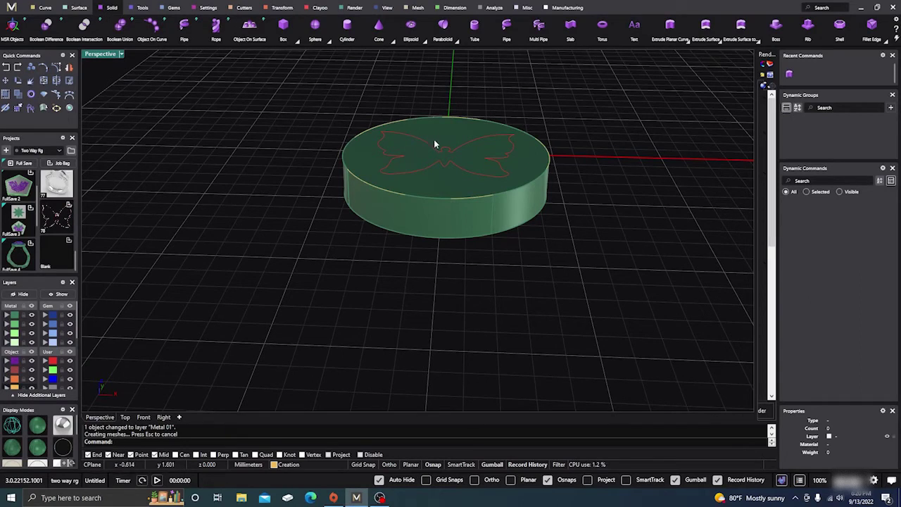
mouse_move(422, 179)
right_mouse_down()
mouse_move(387, 276)
mouse_move(383, 254)
mouse_move(423, 163)
right_mouse_up()
scroll(432, 148, "up", 3)
scroll(432, 148, "down", 2)
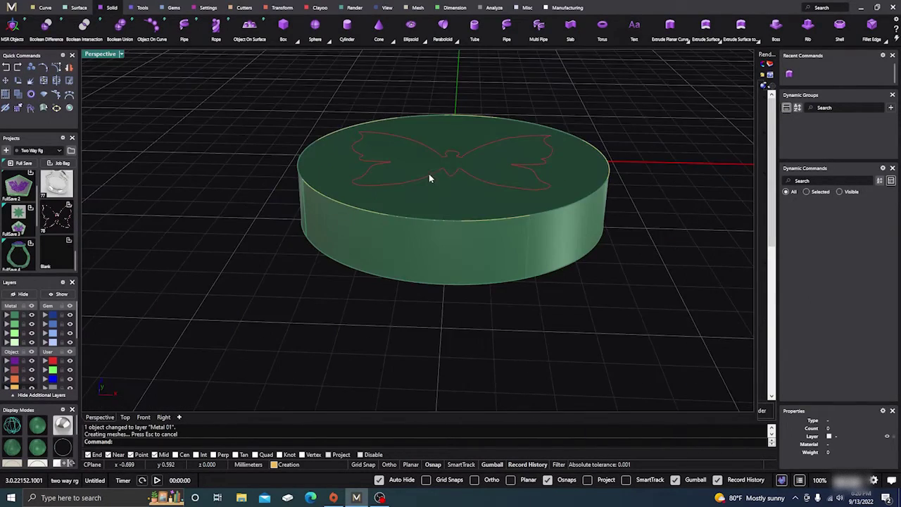
Step: Apply Pull Push to the butterfly curve to sink its outline into the disc's top face
scroll(428, 171, "up", 1)
scroll(291, 317, "down", 3)
right_click_drag(292, 317, 306, 300)
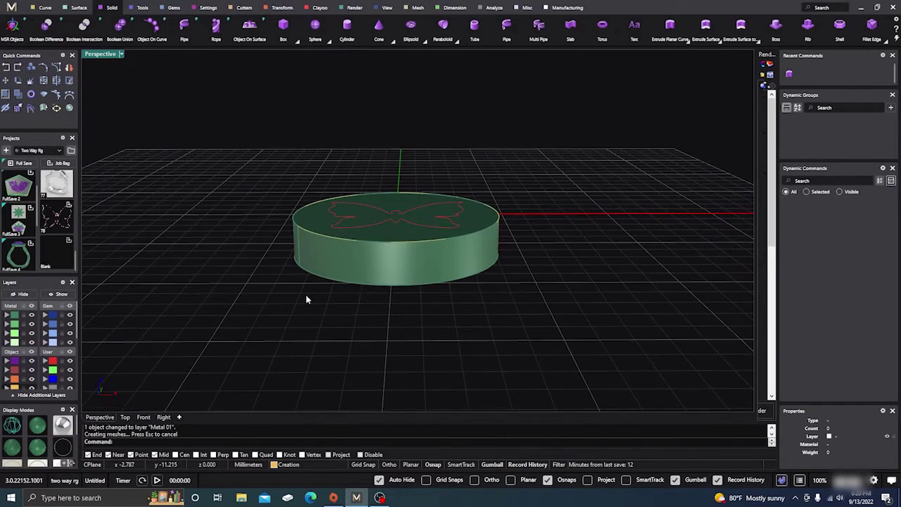
scroll(386, 207, "up", 2)
right_click_drag(386, 206, 439, 247)
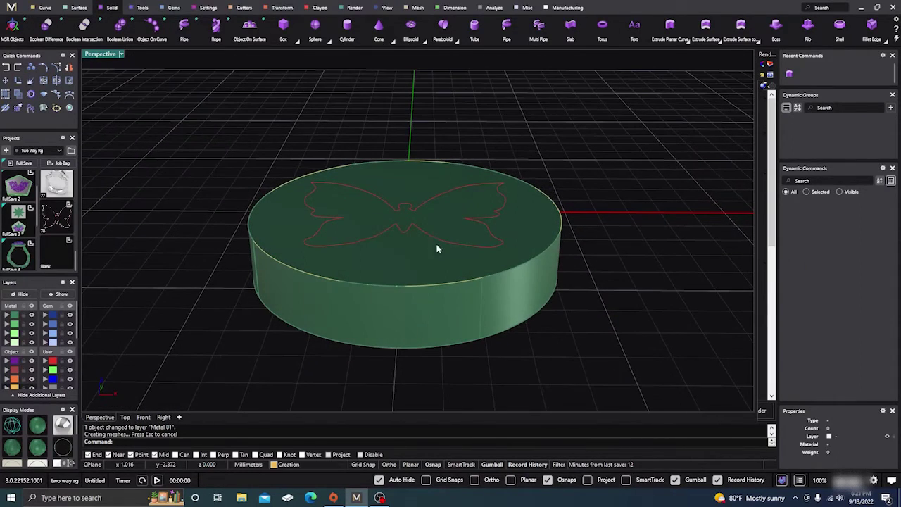
right_click_drag(398, 191, 433, 233)
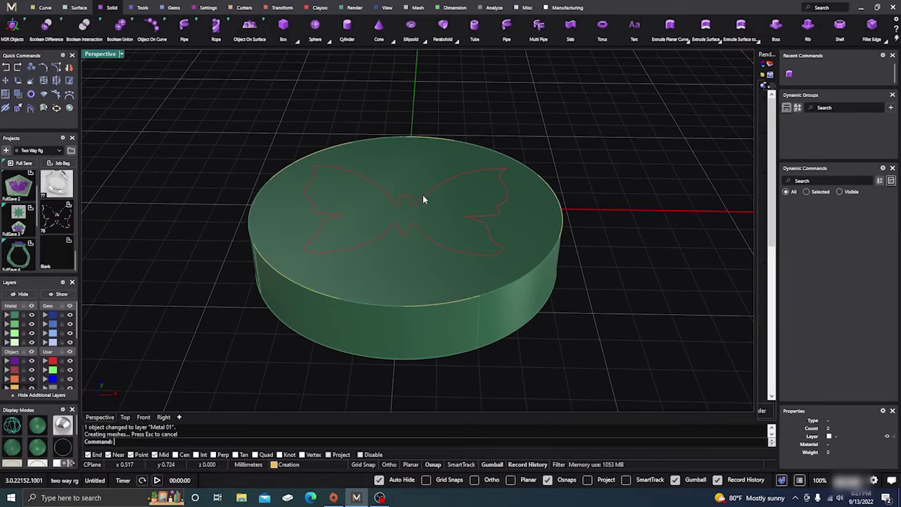
left_click(78, 7)
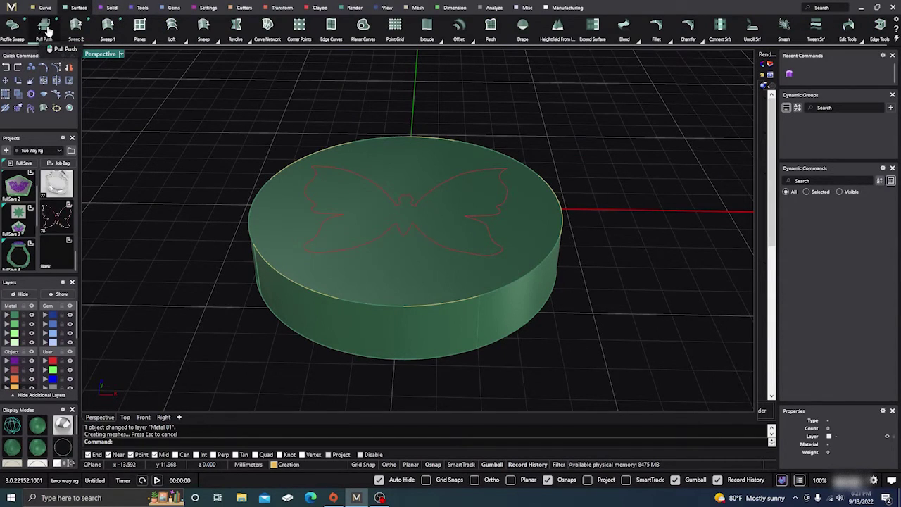
left_click(42, 31)
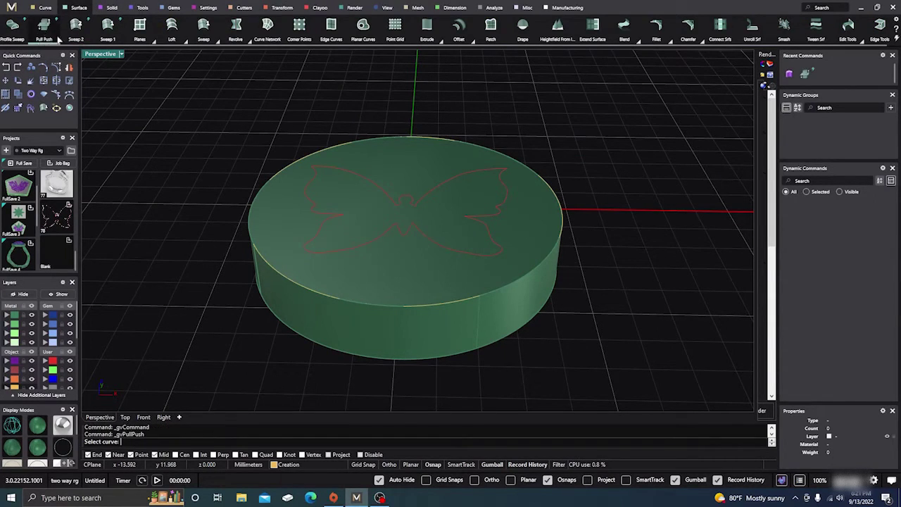
left_click(442, 186)
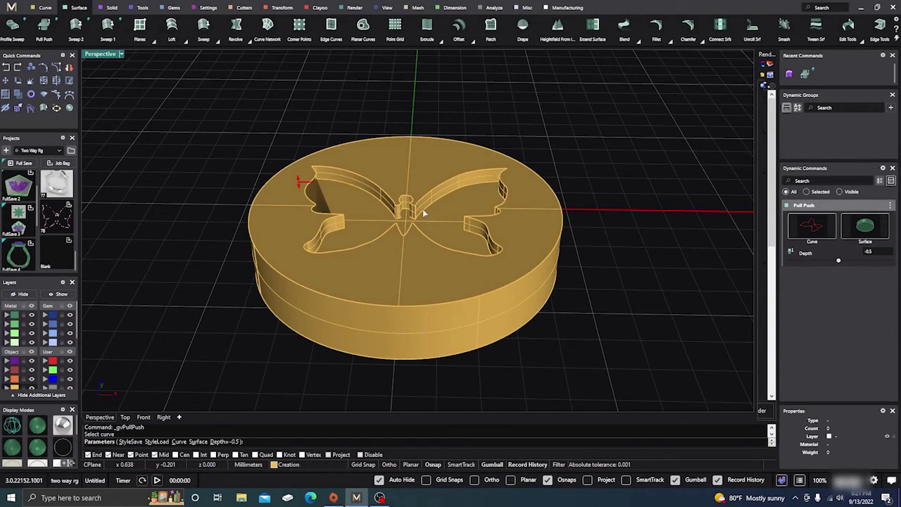
Step: Set the butterfly recess to a Pull Push depth of -0.4 mm and finish the command
right_click_drag(547, 304, 575, 331)
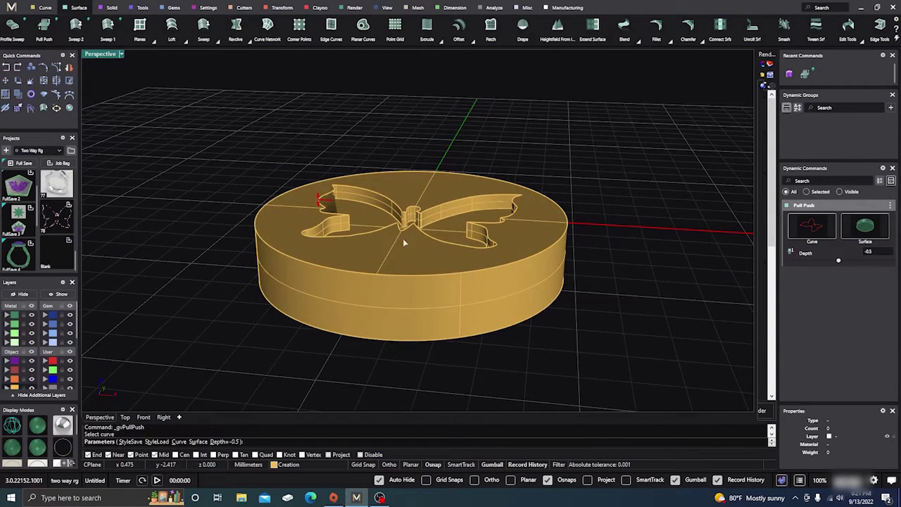
mouse_move(328, 201)
left_mouse_down()
mouse_move(314, 204)
mouse_move(318, 176)
mouse_move(323, 202)
left_mouse_up()
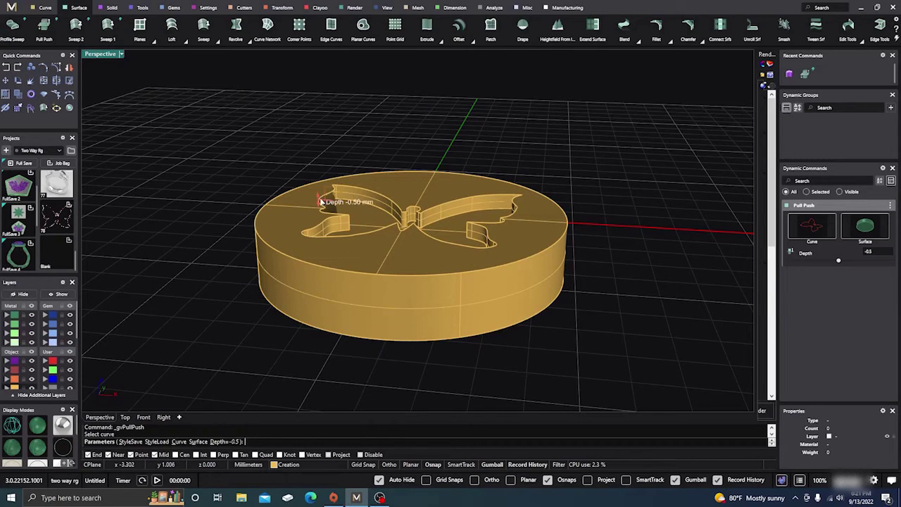
mouse_move(321, 200)
left_mouse_down()
mouse_move(323, 355)
mouse_move(325, 95)
mouse_move(318, 200)
left_mouse_up()
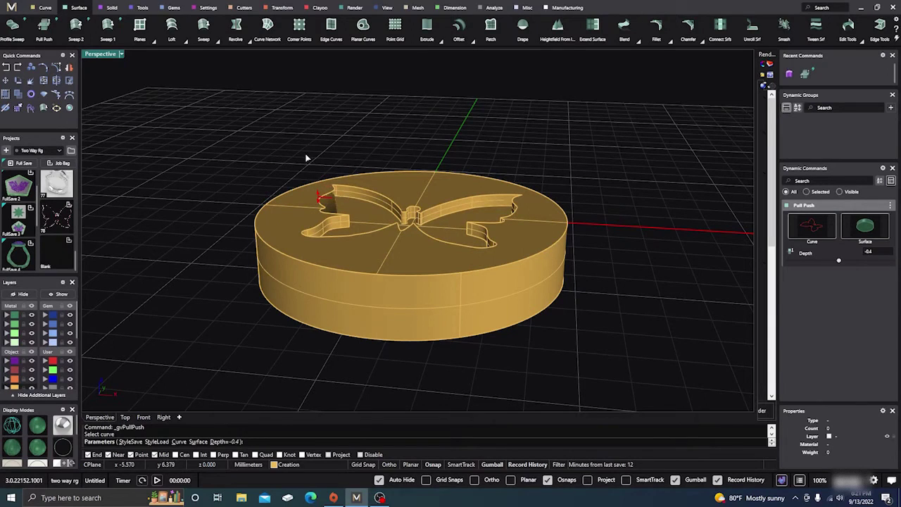
key("Return")
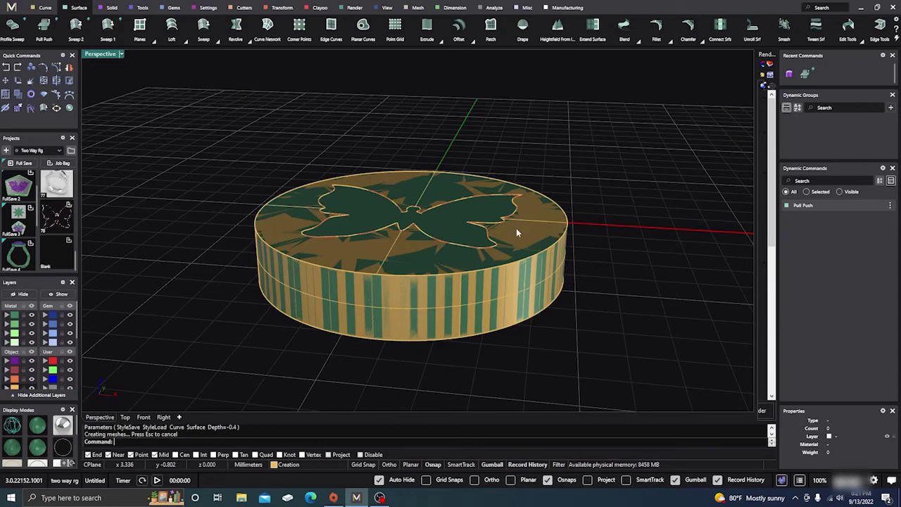
Step: Delete the original extruded disc overlapping the recessed copy, and explode the recessed disc into separate surfaces
right_click_drag(593, 304, 513, 296)
left_click(424, 291)
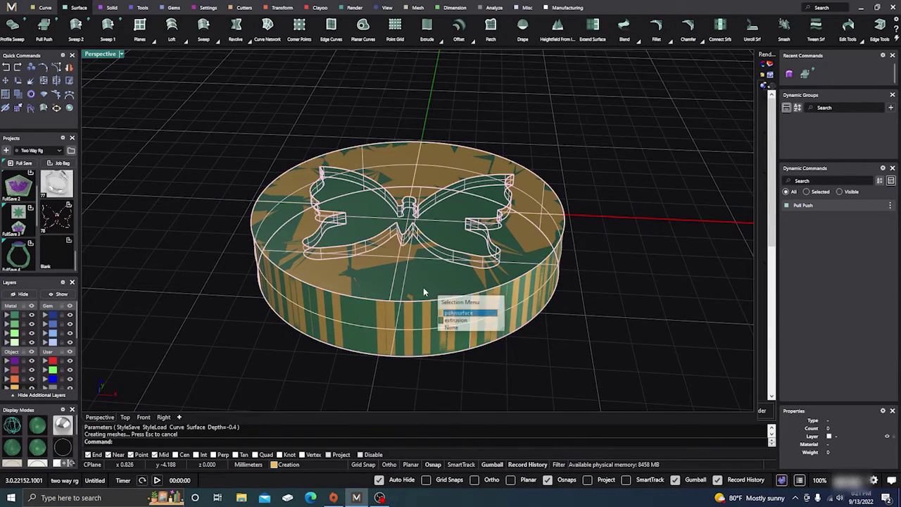
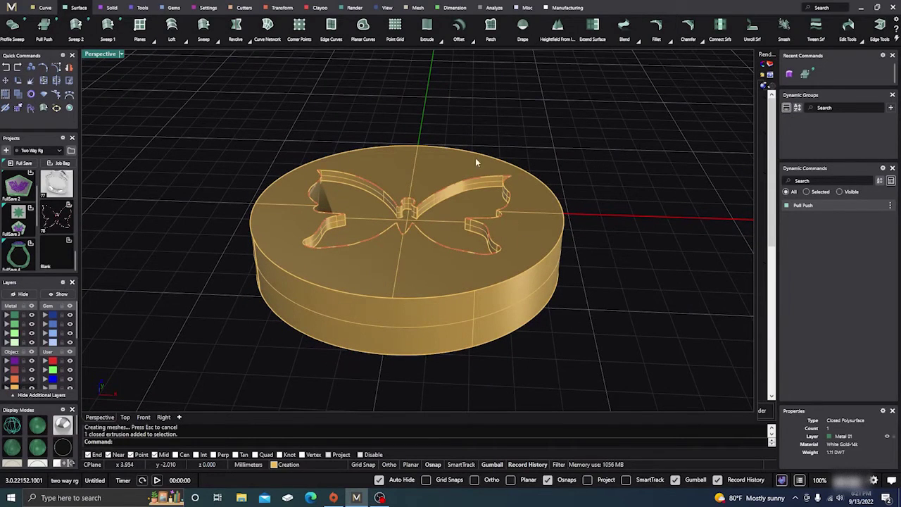
left_click_drag(573, 321, 531, 220)
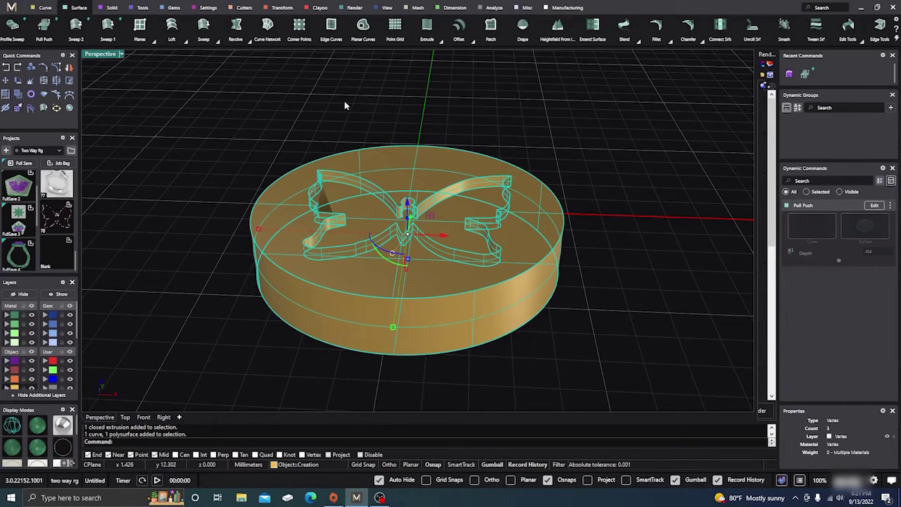
right_click_drag(250, 148, 145, 131)
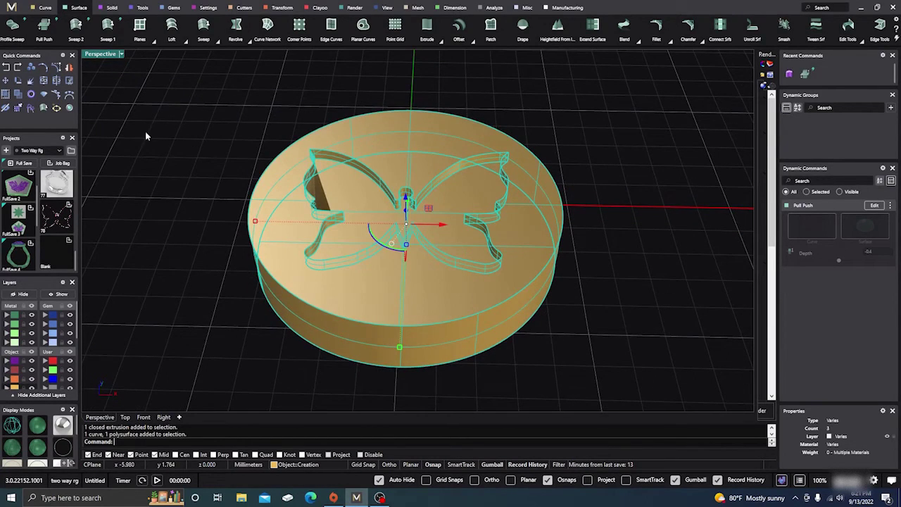
left_click(30, 81)
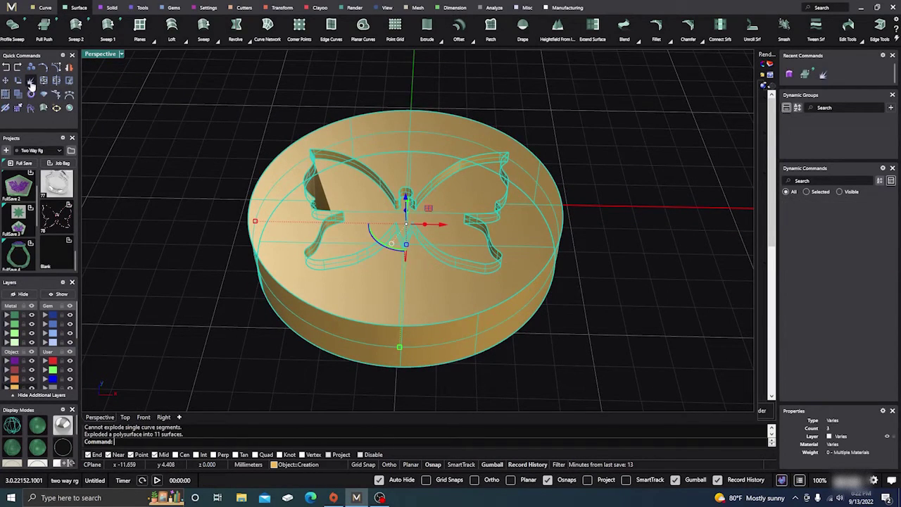
left_click(146, 134)
Step: Move the disc's three outer surfaces and its circle curve to the Metal 02 layer
left_click(335, 189)
left_click(255, 107)
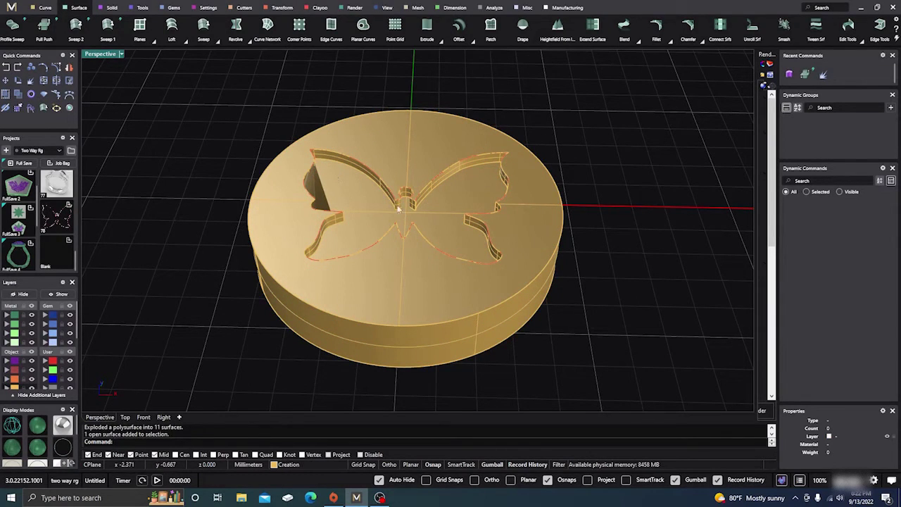
left_click(473, 165)
left_click(587, 163)
left_click_drag(573, 322, 538, 186)
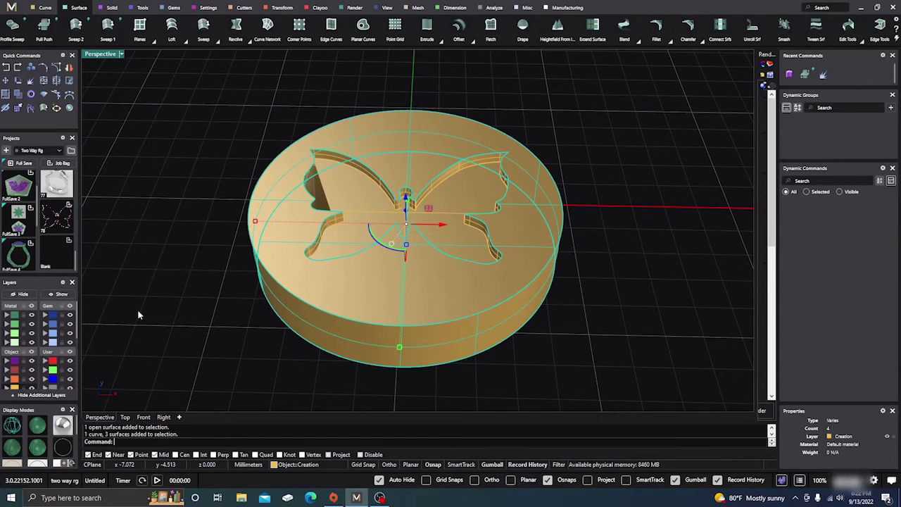
left_click(8, 324)
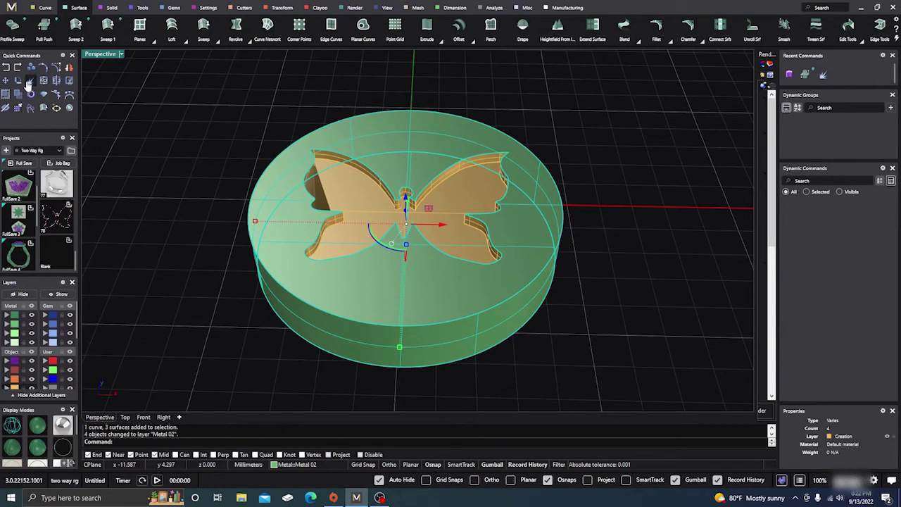
Step: Join the disc's three outer surfaces into one polysurface and check that they select together
left_click(43, 81)
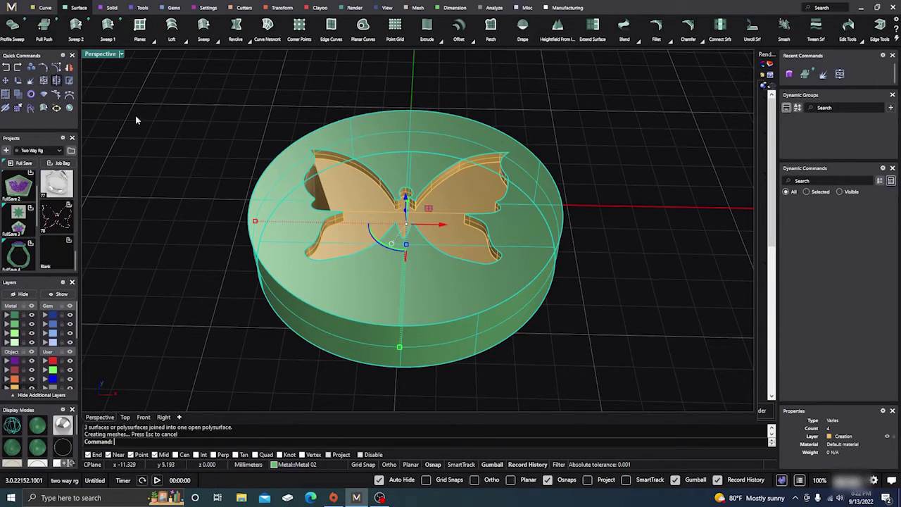
left_click(454, 321)
key("Return")
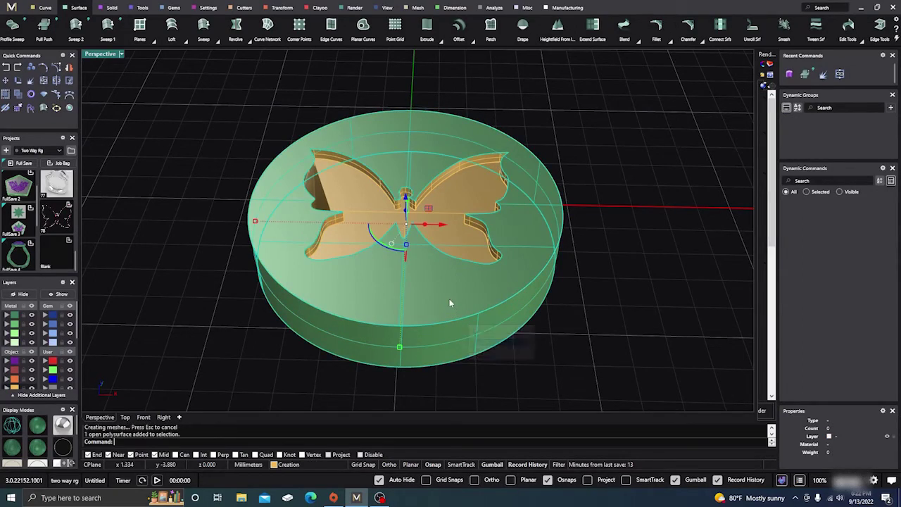
right_click_drag(524, 319, 573, 338)
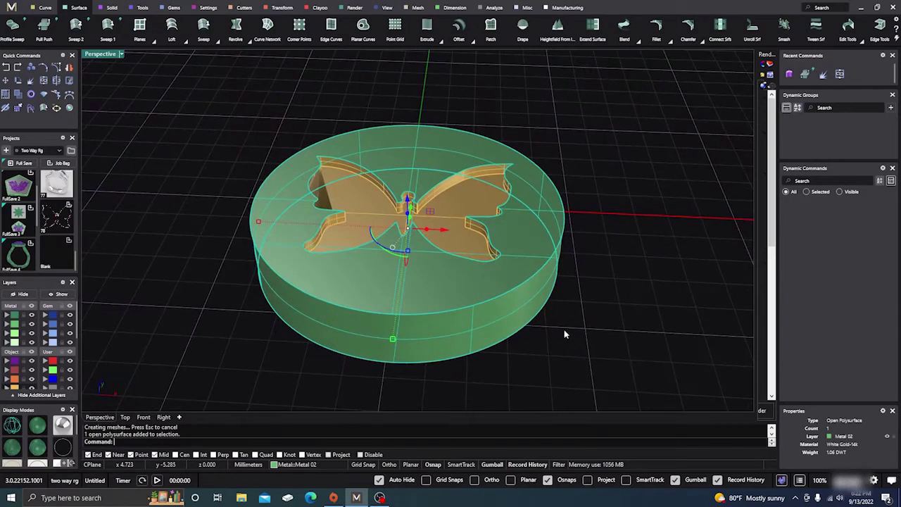
left_click(204, 296)
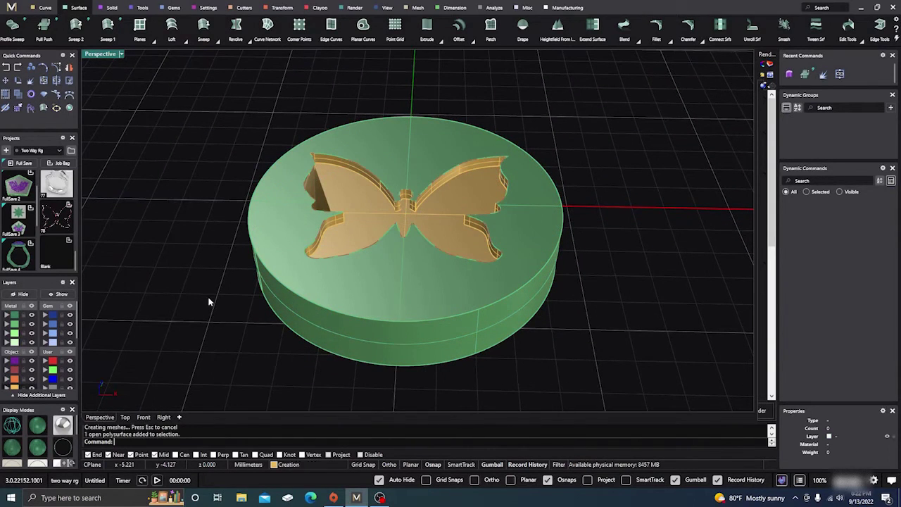
Step: Join the eight wall and floor surfaces of the butterfly recess into one polysurface
left_click(14, 389)
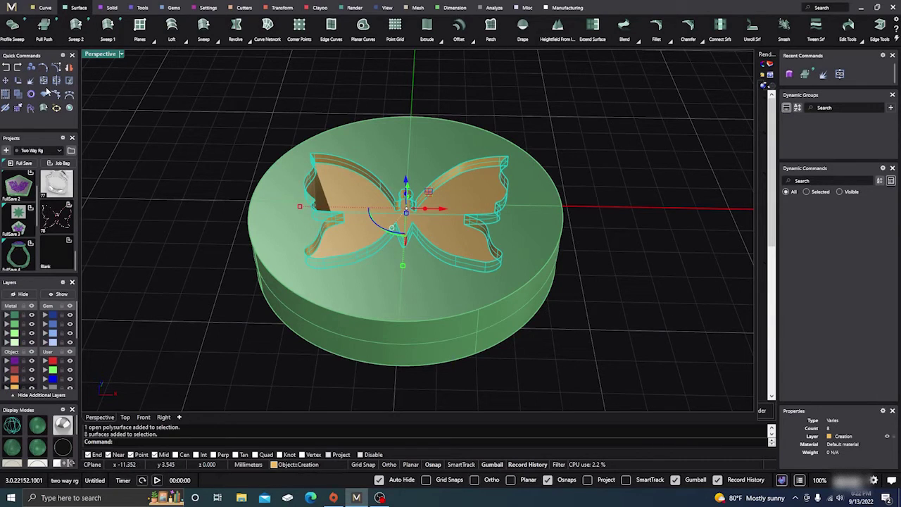
left_click(44, 82)
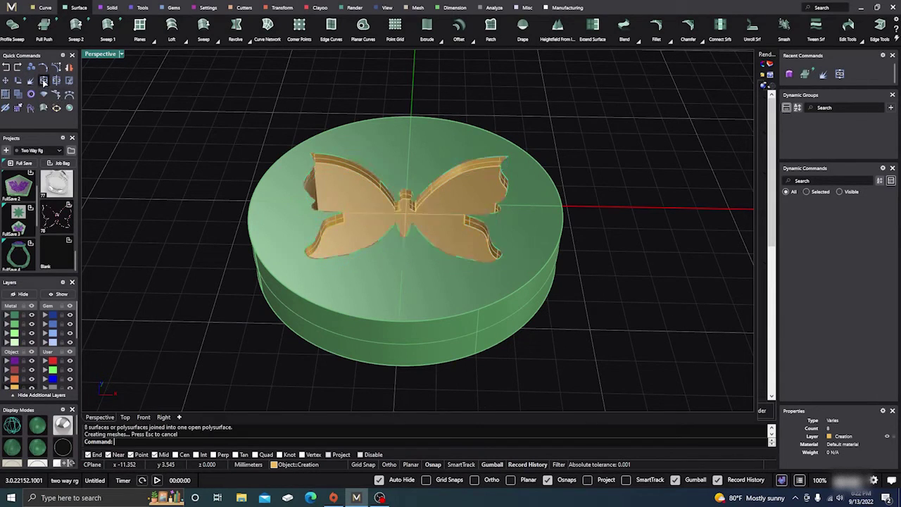
left_click(172, 156)
left_click(453, 209)
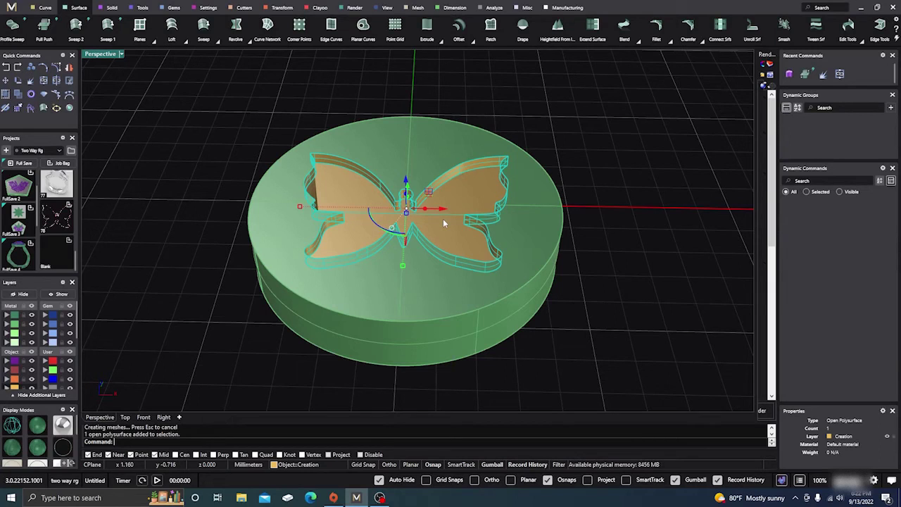
Step: Move the joined outer disc body to the Metal 01 layer
left_click(441, 144)
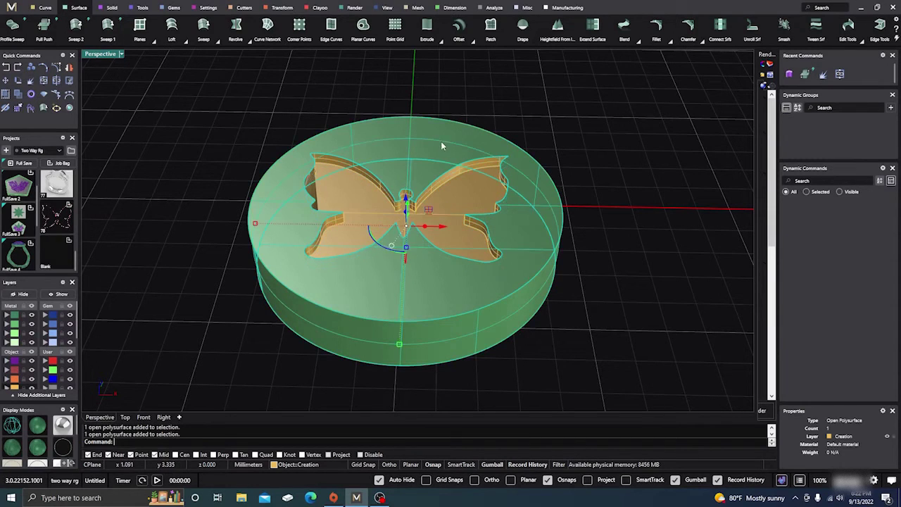
scroll(211, 286, "down", 3)
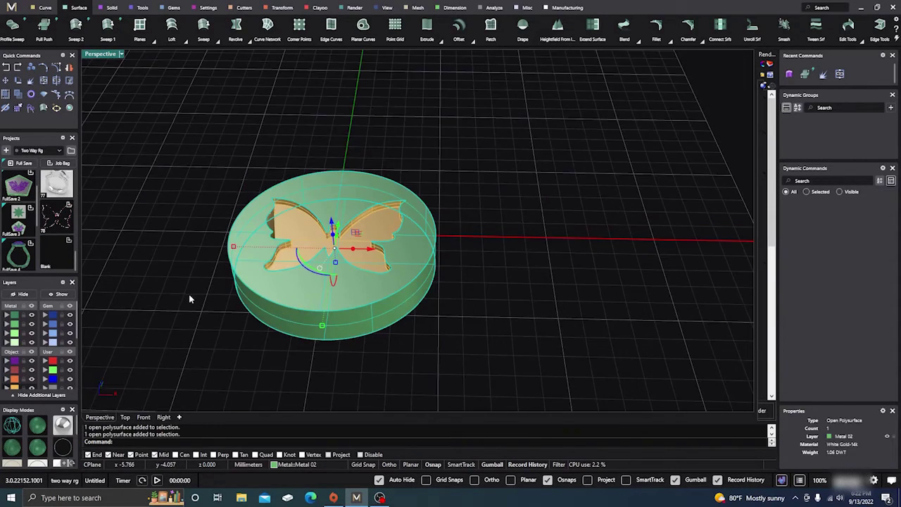
scroll(187, 298, "up", 1)
scroll(475, 243, "down", 2)
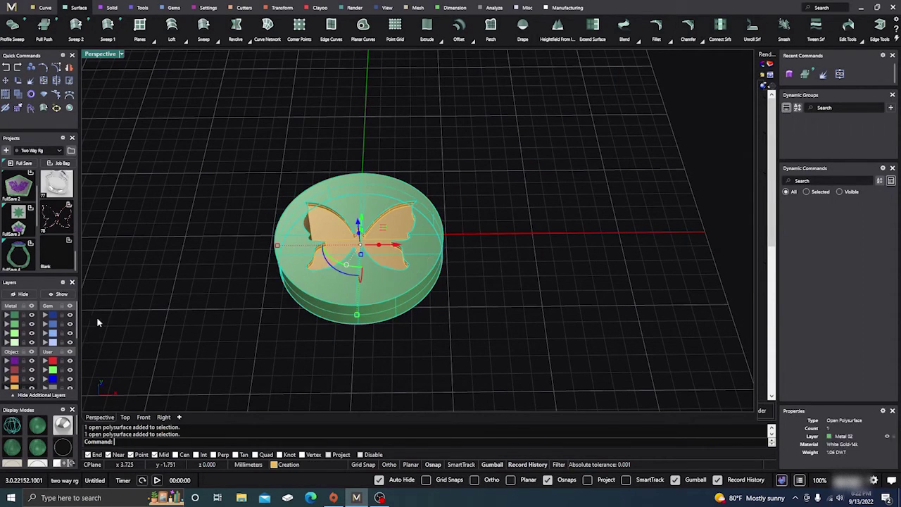
left_click(8, 316)
left_click(227, 322)
right_click_drag(228, 323, 214, 341)
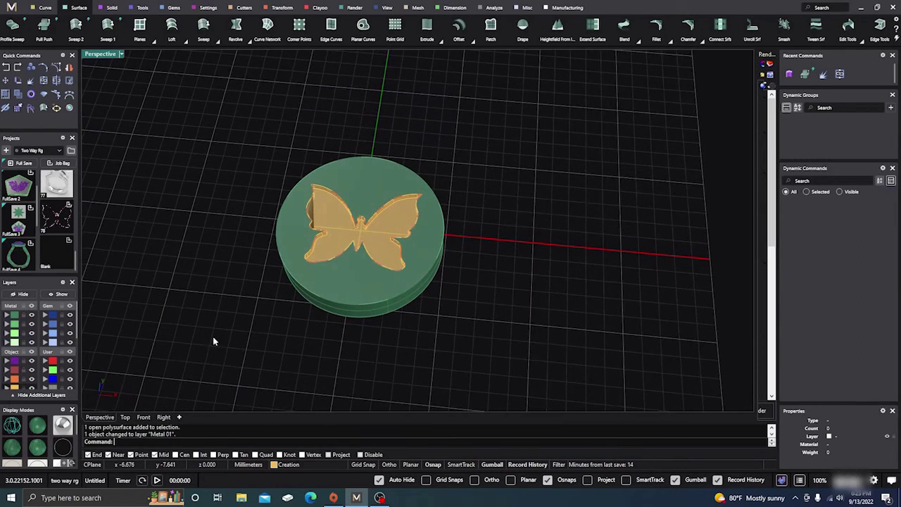
Step: Open Render Studio and apply the white gold metal material to the outer disc body
left_click(69, 108)
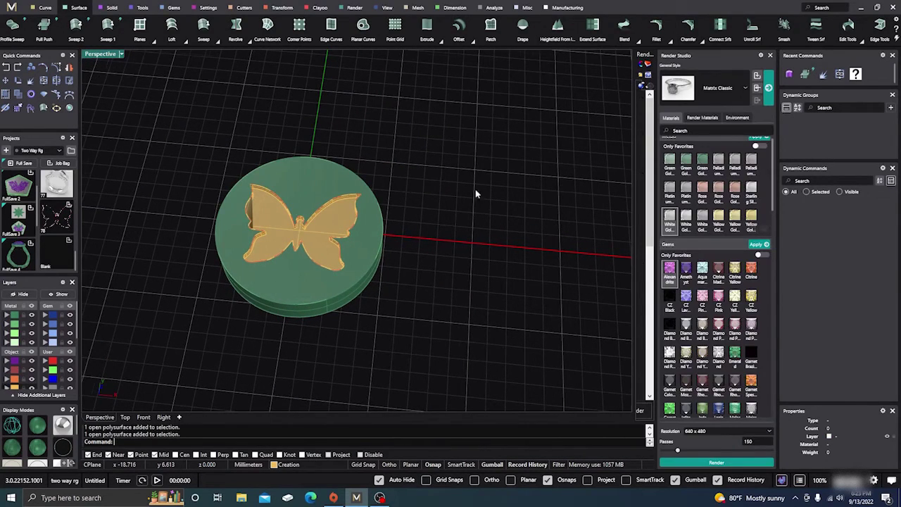
scroll(456, 194, "down", 3)
scroll(363, 169, "up", 4)
mouse_move(307, 326)
right_mouse_down()
mouse_move(300, 348)
mouse_move(315, 337)
right_mouse_up()
left_click(452, 243)
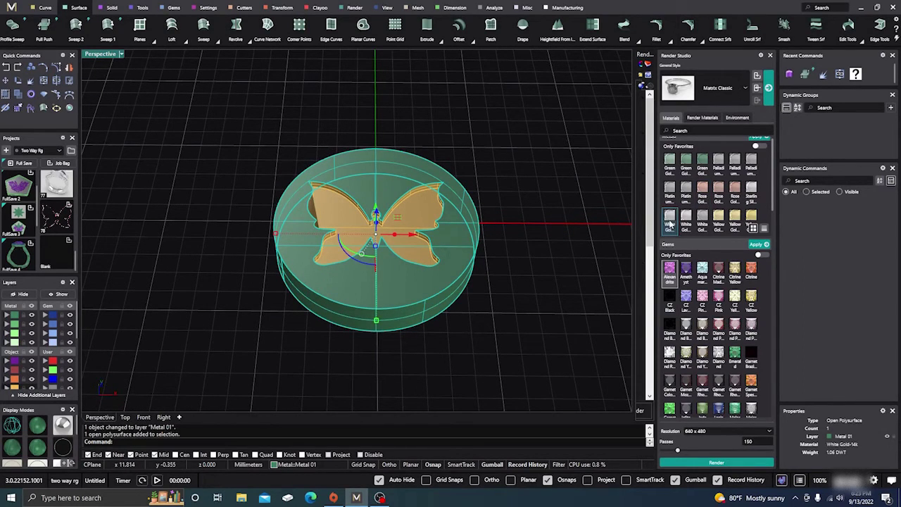
scroll(693, 214, "up", 1)
left_click(757, 143)
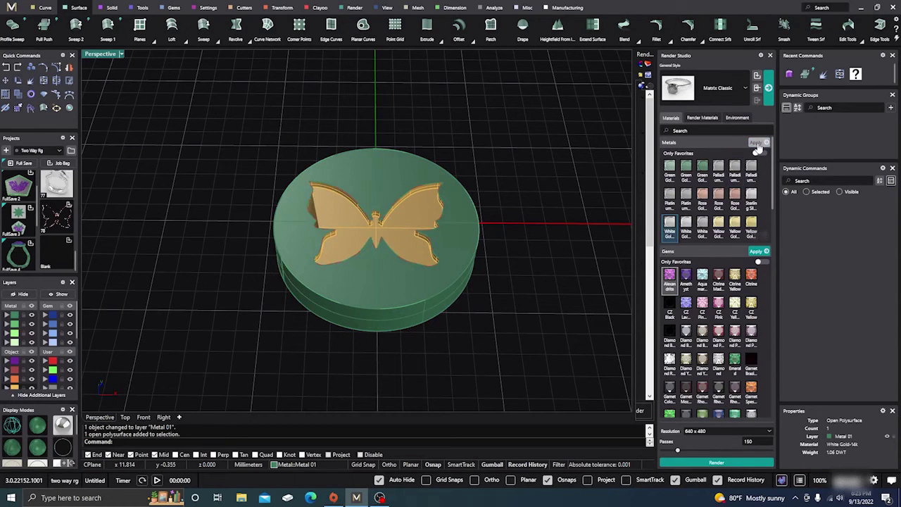
Step: Apply the matte black ground plane material to the joined butterfly recess polysurface
left_click(424, 209)
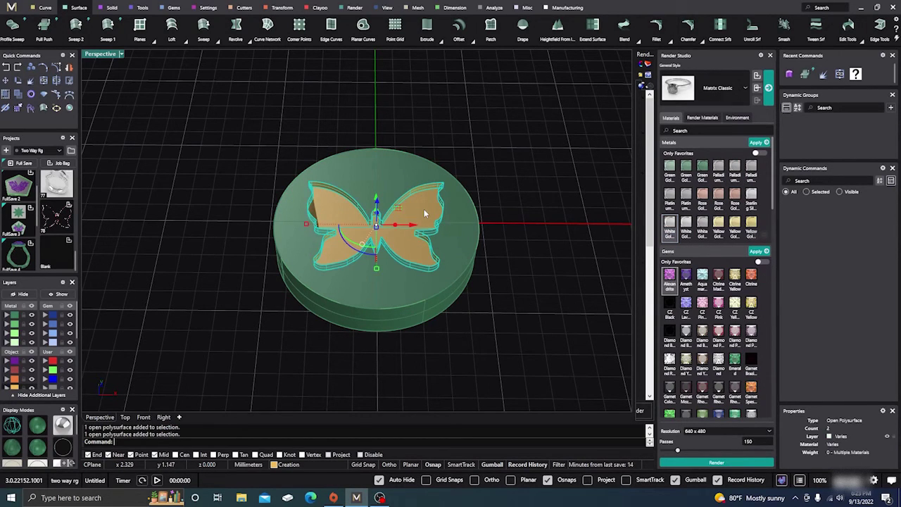
scroll(695, 285, "down", 5)
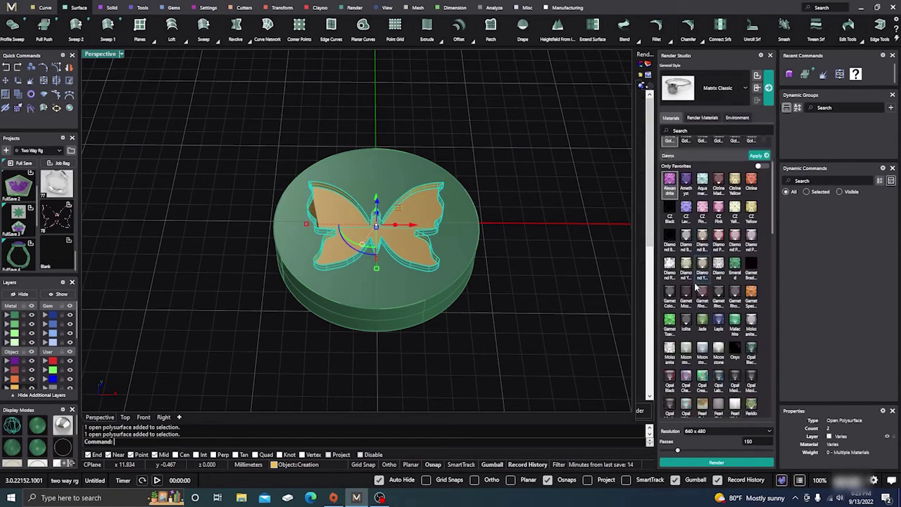
scroll(695, 285, "down", 6)
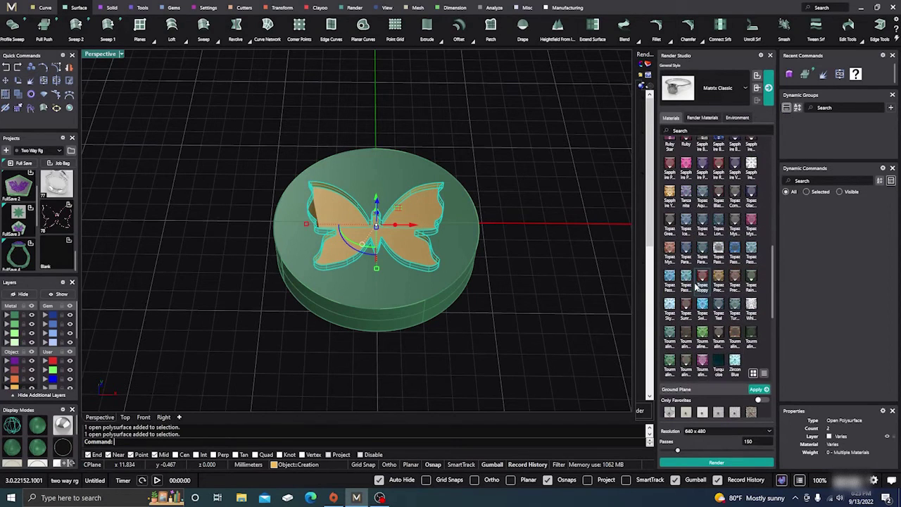
scroll(695, 285, "down", 5)
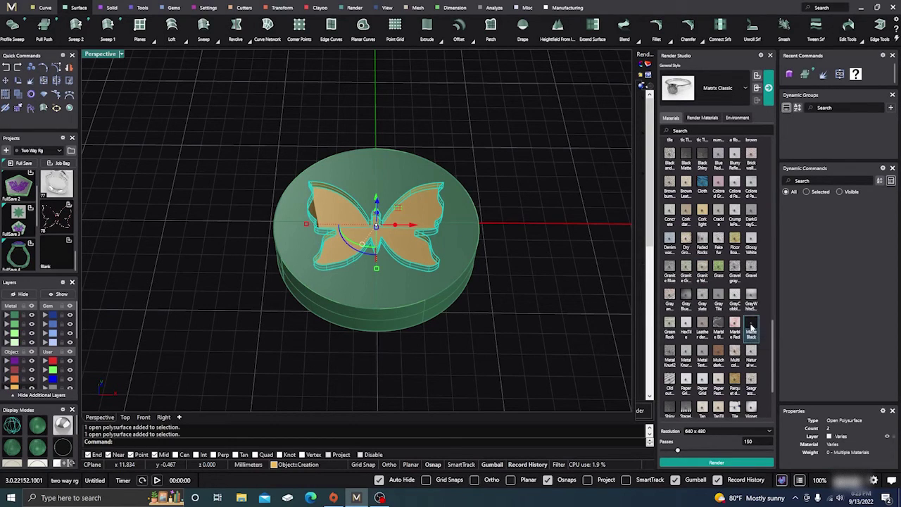
scroll(752, 296, "up", 5)
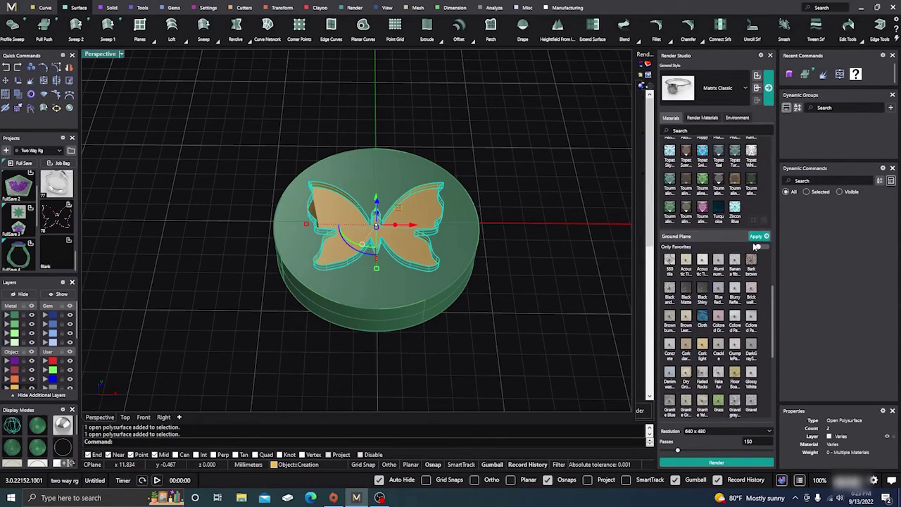
left_click(757, 237)
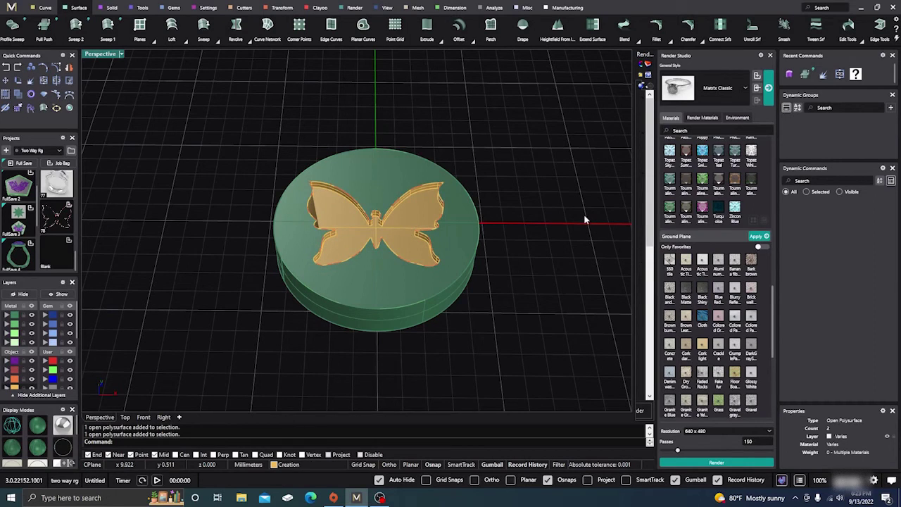
Step: Close Render Studio and switch the Perspective viewport to the Rendered display mode
right_click_drag(581, 221, 574, 243)
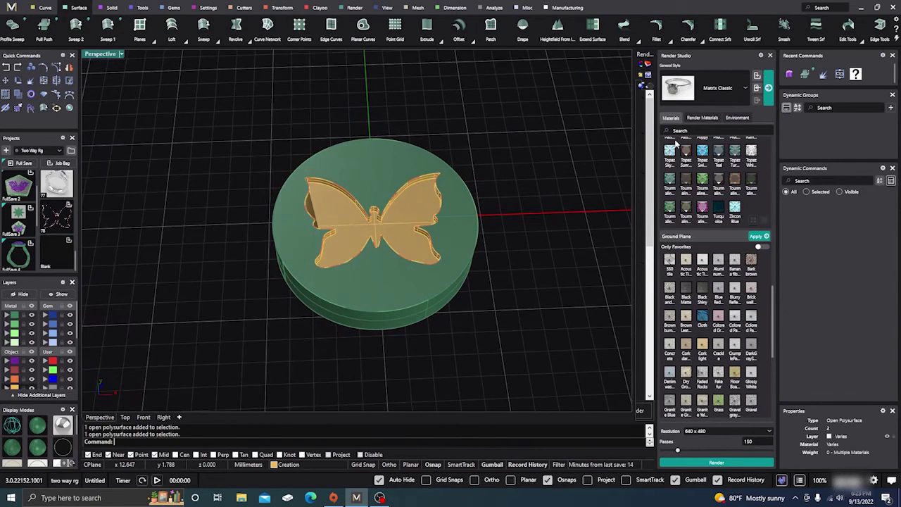
left_click(771, 56)
scroll(470, 217, "up", 3)
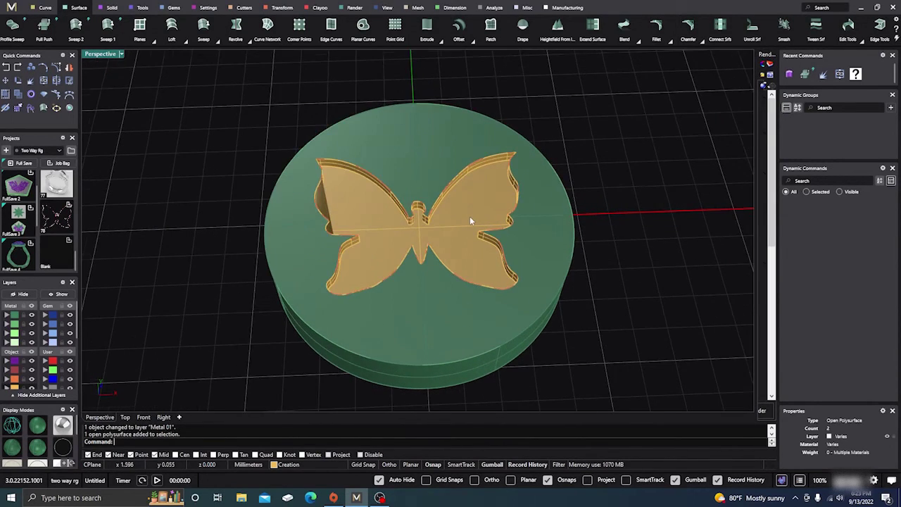
scroll(469, 216, "down", 2)
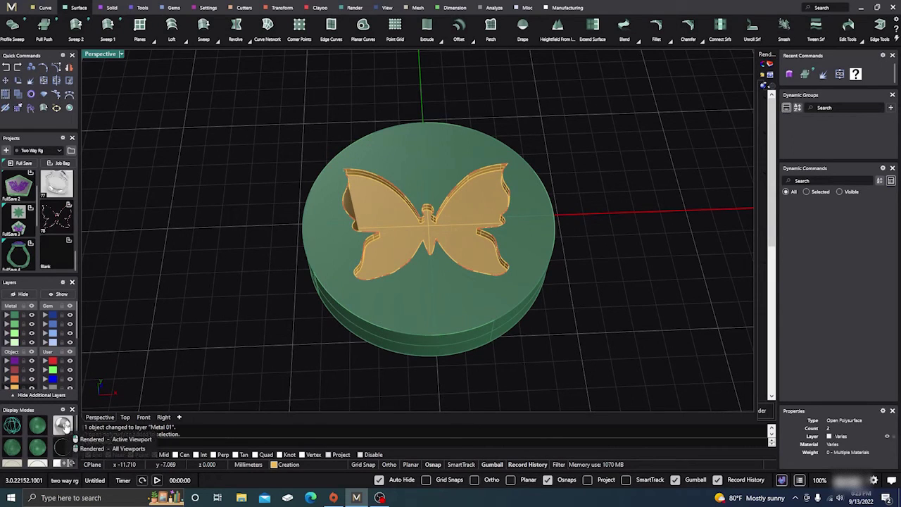
left_click(63, 424)
Step: Examine the rendered disc and its butterfly recess from above and at oblique angles, checking the contrast between the two materials
right_click_drag(247, 344, 279, 324)
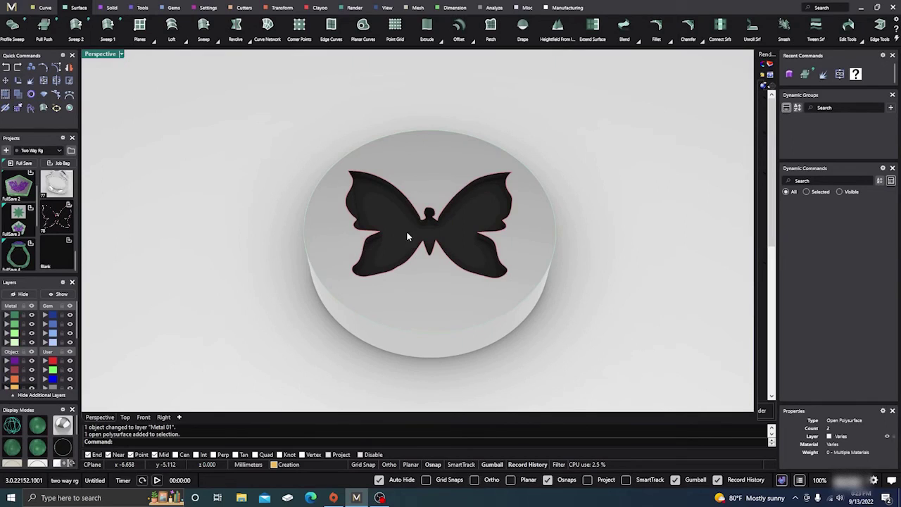
right_click_drag(425, 233, 483, 296)
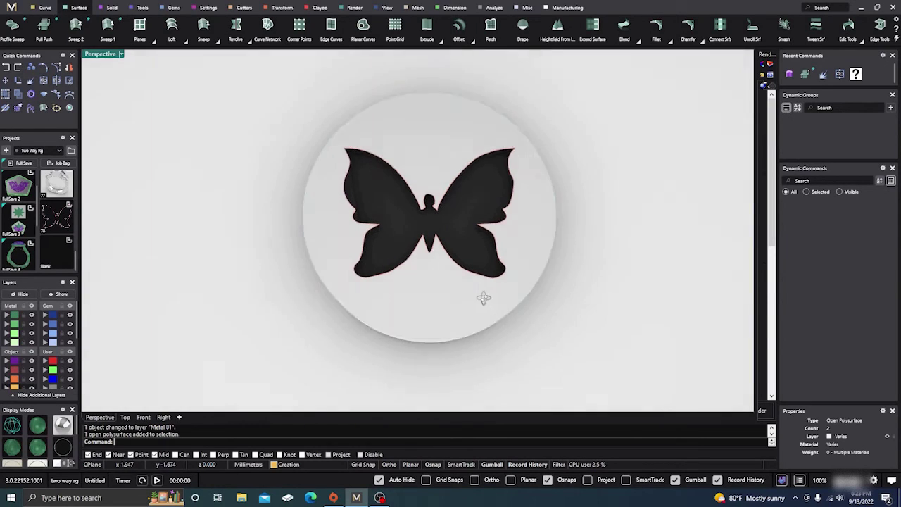
right_click_drag(417, 95, 394, 120)
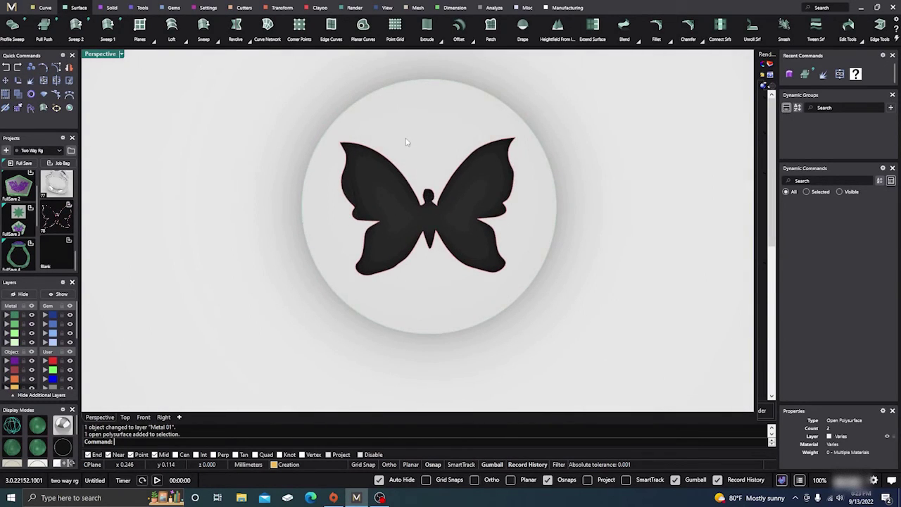
right_click_drag(431, 264, 420, 364)
right_click_drag(316, 264, 401, 289)
scroll(390, 240, "up", 3)
scroll(388, 243, "down", 3)
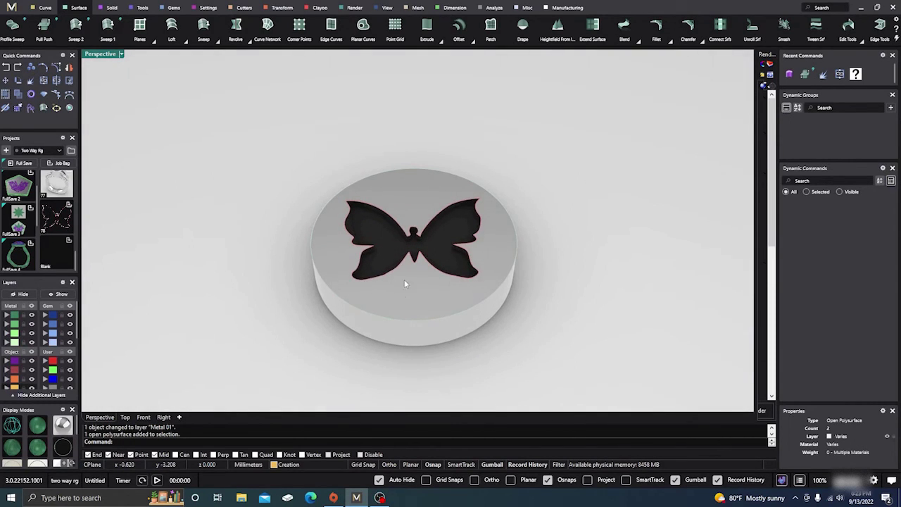
scroll(399, 227, "up", 3)
scroll(409, 215, "down", 2)
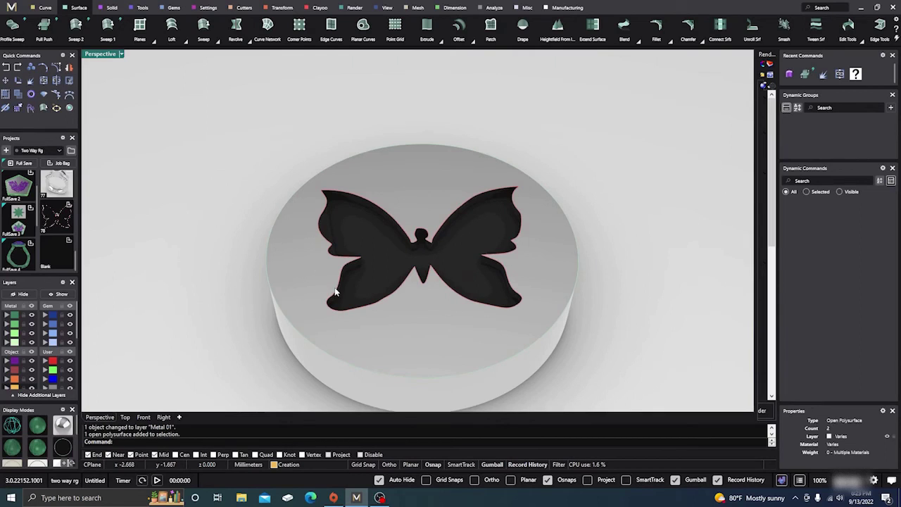
right_click_drag(379, 242, 417, 296)
scroll(414, 285, "down", 2)
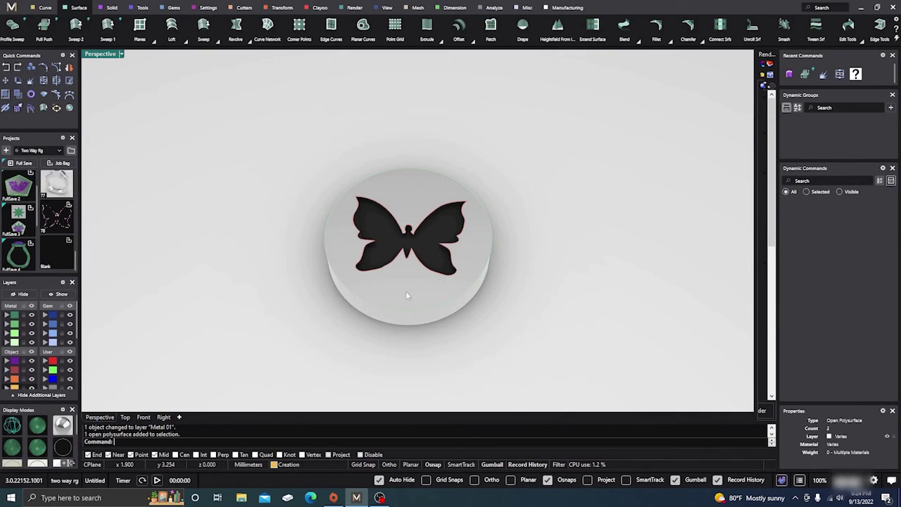
right_click_drag(401, 231, 424, 201)
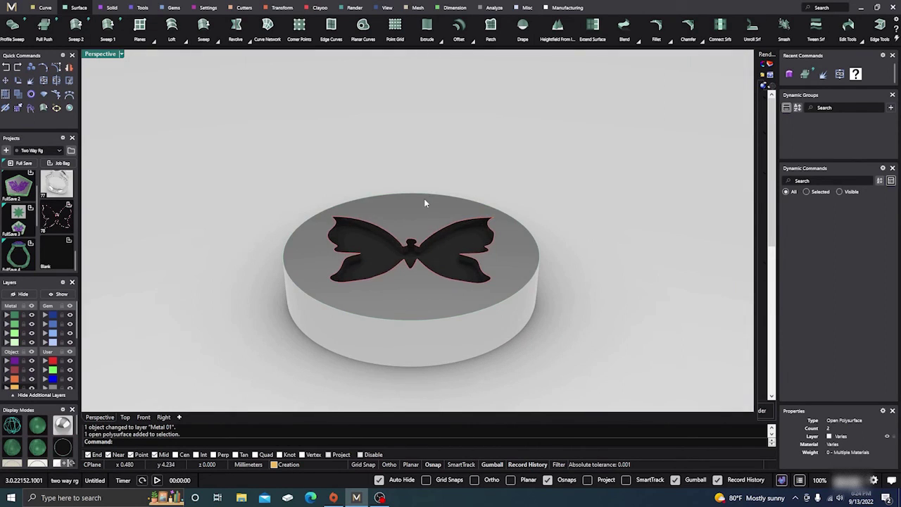
right_click_drag(429, 258, 426, 285)
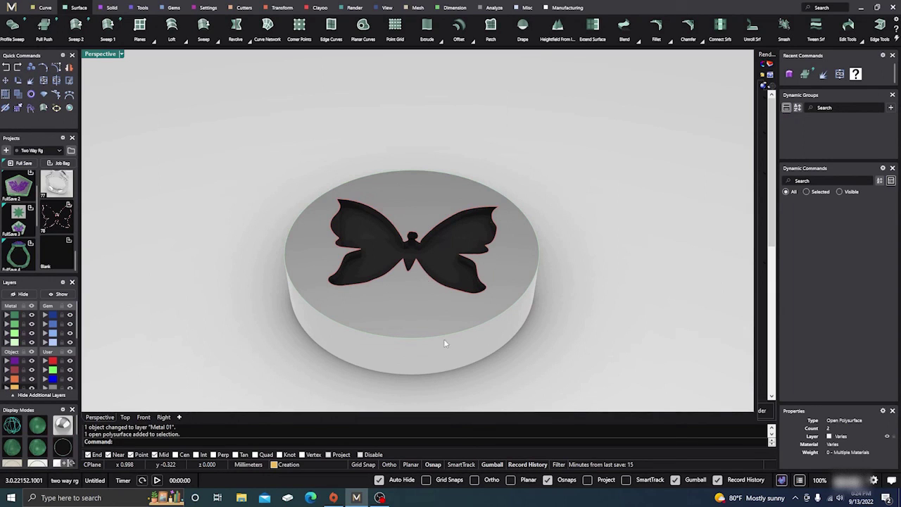
right_click_drag(434, 248, 428, 283)
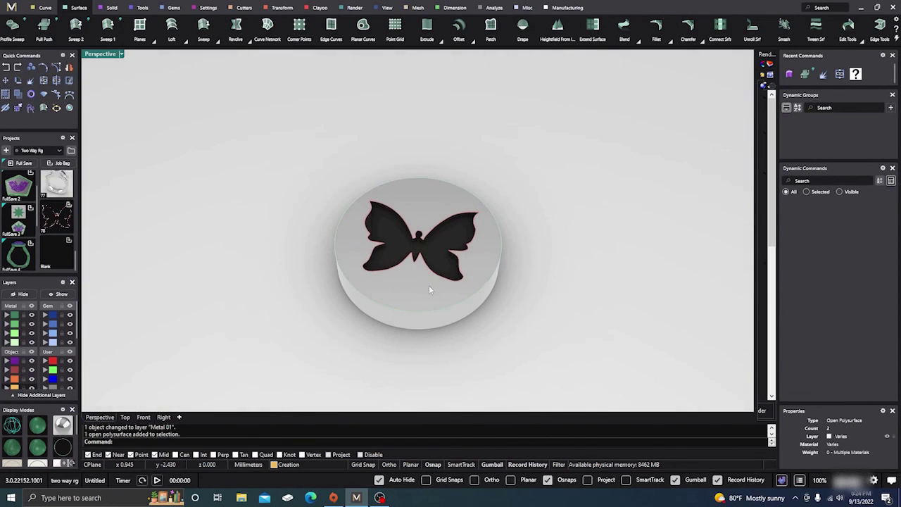